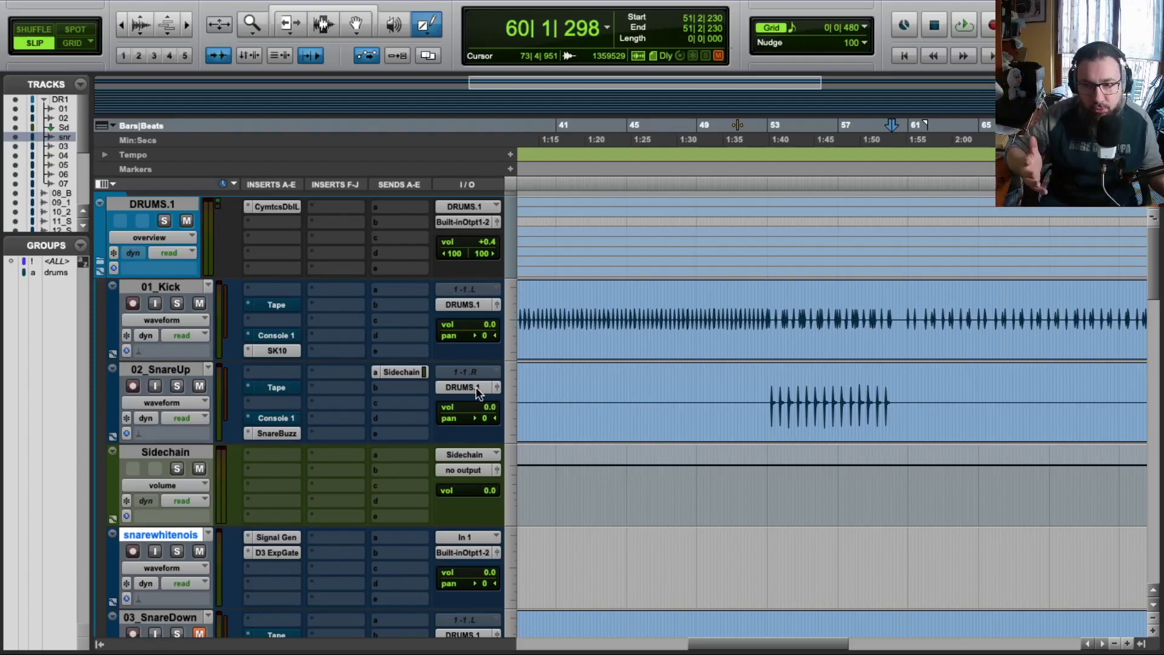
Examine the White Noise setting and level in the Signal Generator on the snarewhitenois track, then close the plug-in window.
left_click(274, 538)
left_click_drag(664, 46, 360, 248)
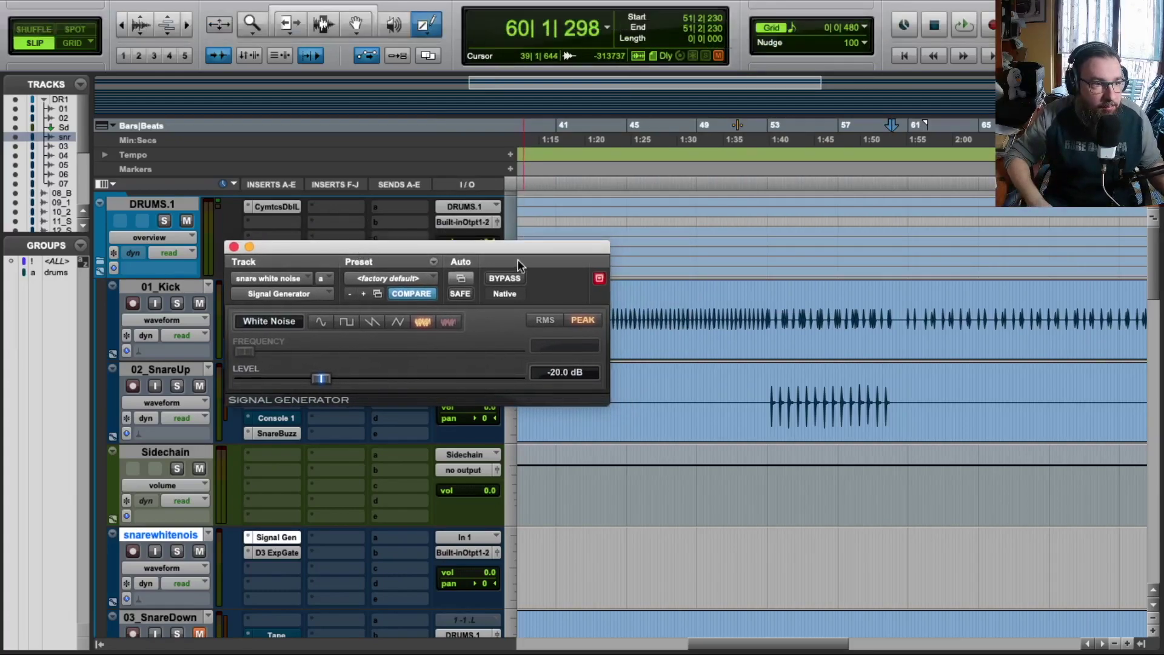
left_click_drag(511, 250, 521, 251)
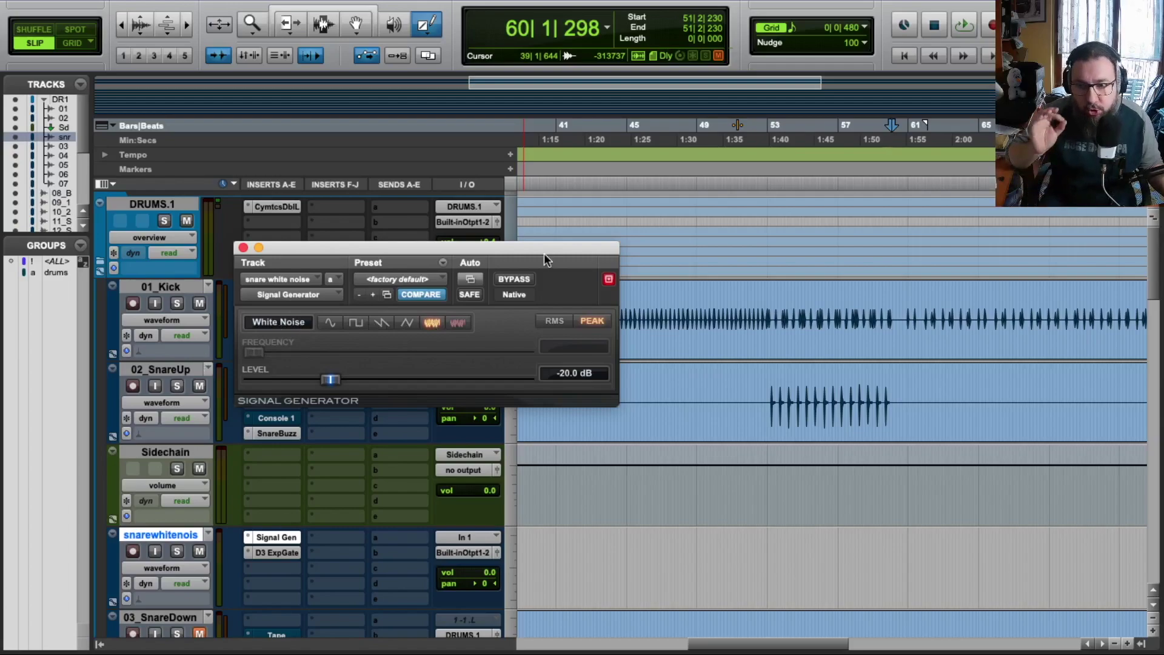
mouse_move(509, 244)
left_mouse_down()
mouse_move(636, 279)
mouse_move(612, 297)
mouse_move(516, 252)
left_mouse_up()
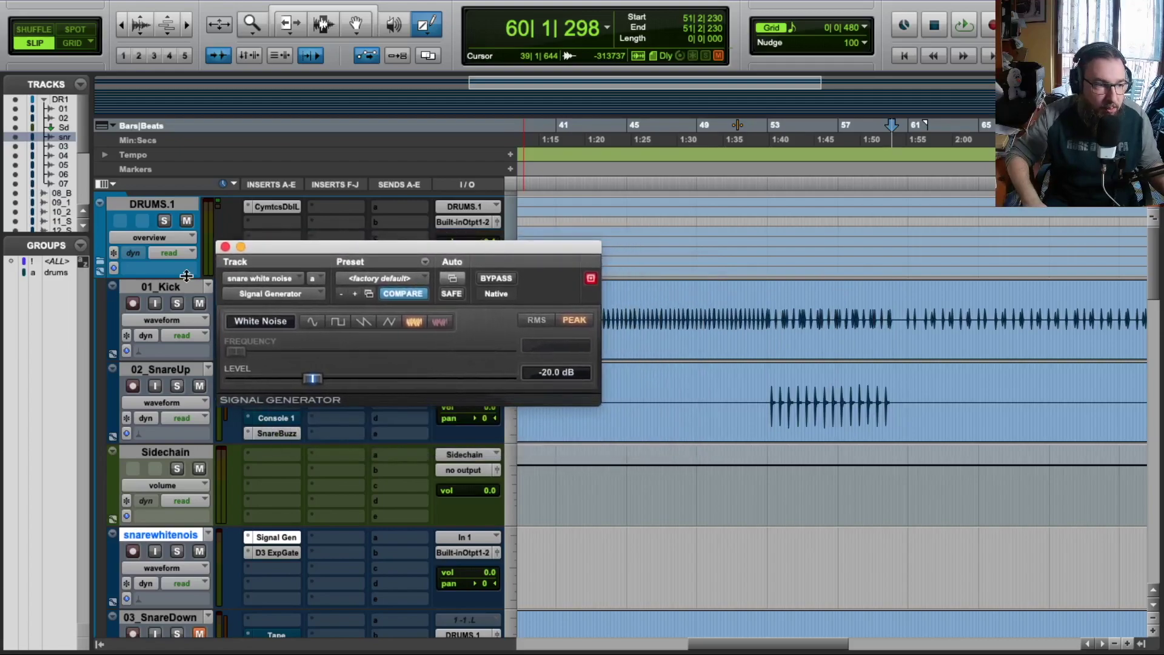
left_click(249, 248)
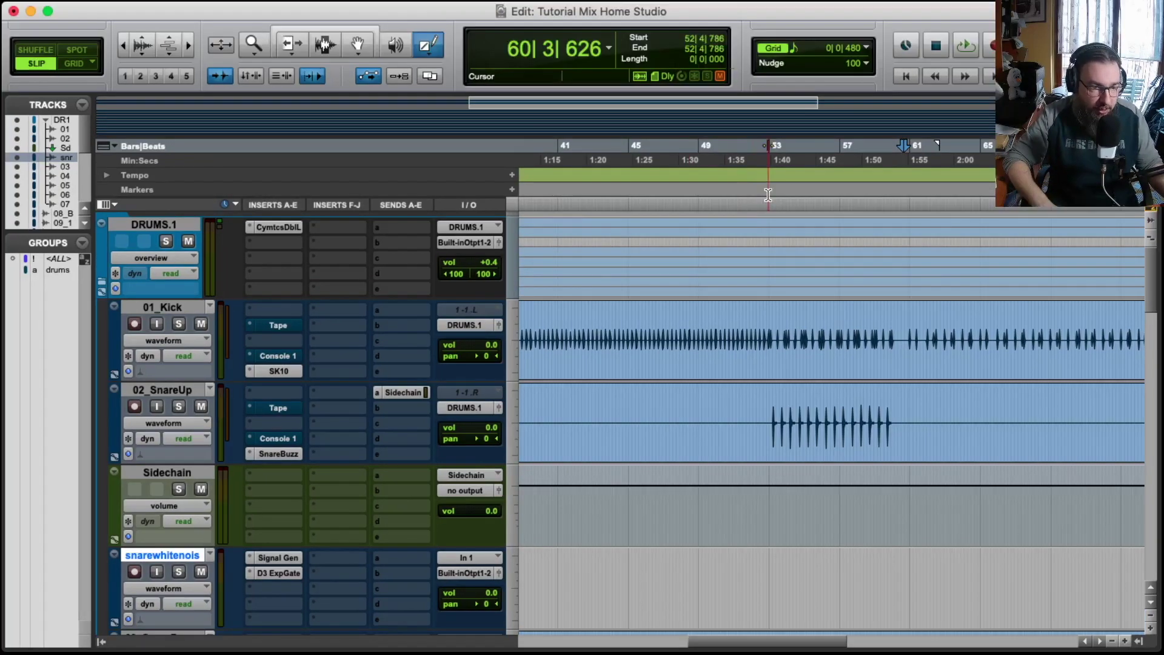
Solo the DRUMS.1 folder and listen to the drums with the white noise from about bar 53.
left_click(771, 126)
key("space")
left_click(165, 241)
key("space")
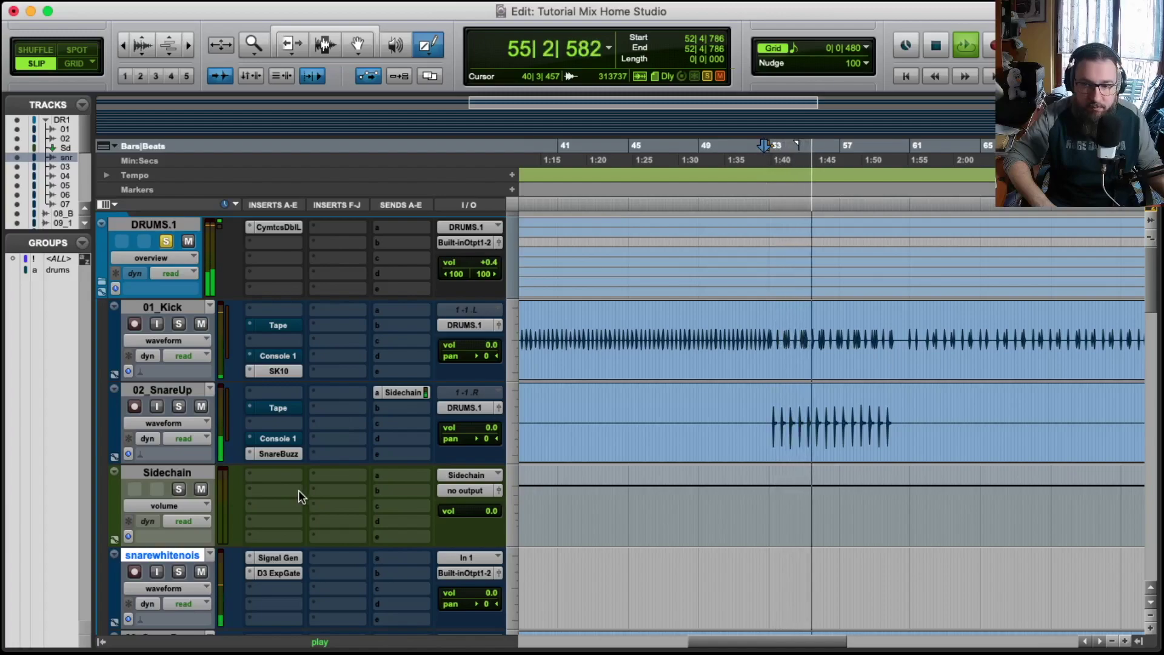
left_click(201, 571)
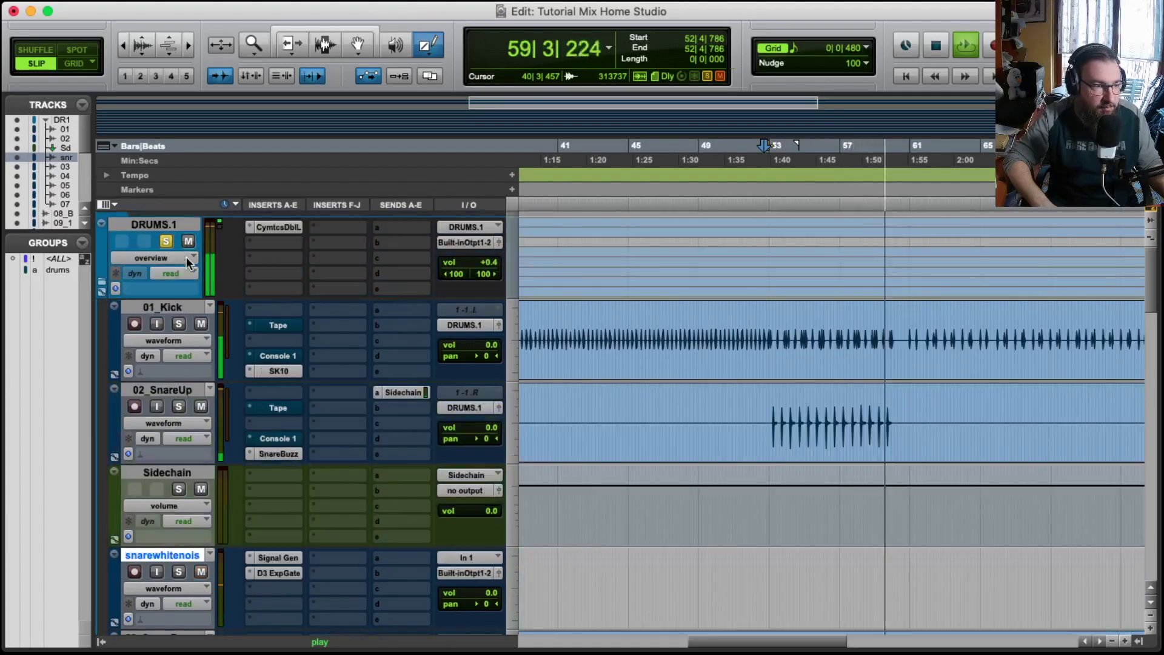
key("space")
Play the passage from about bar 53 to bar 60 and lower the snarewhitenois track volume to -6.2 dB.
left_click_drag(774, 149, 904, 155)
key("space")
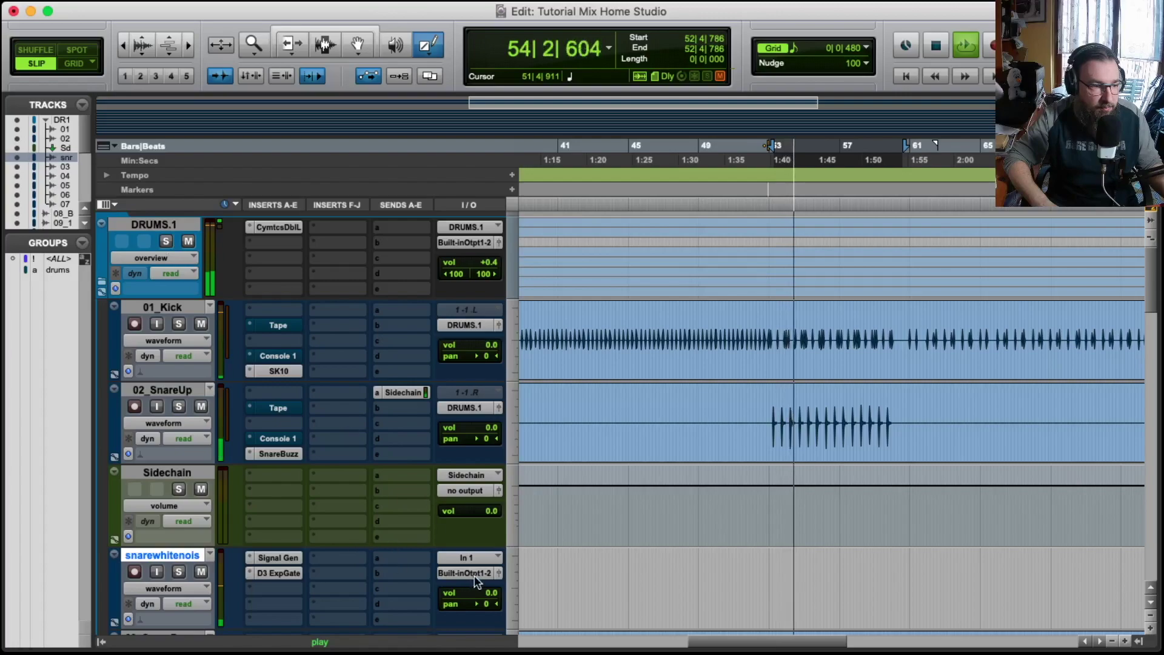
left_click(497, 573)
left_click_drag(544, 406, 552, 420)
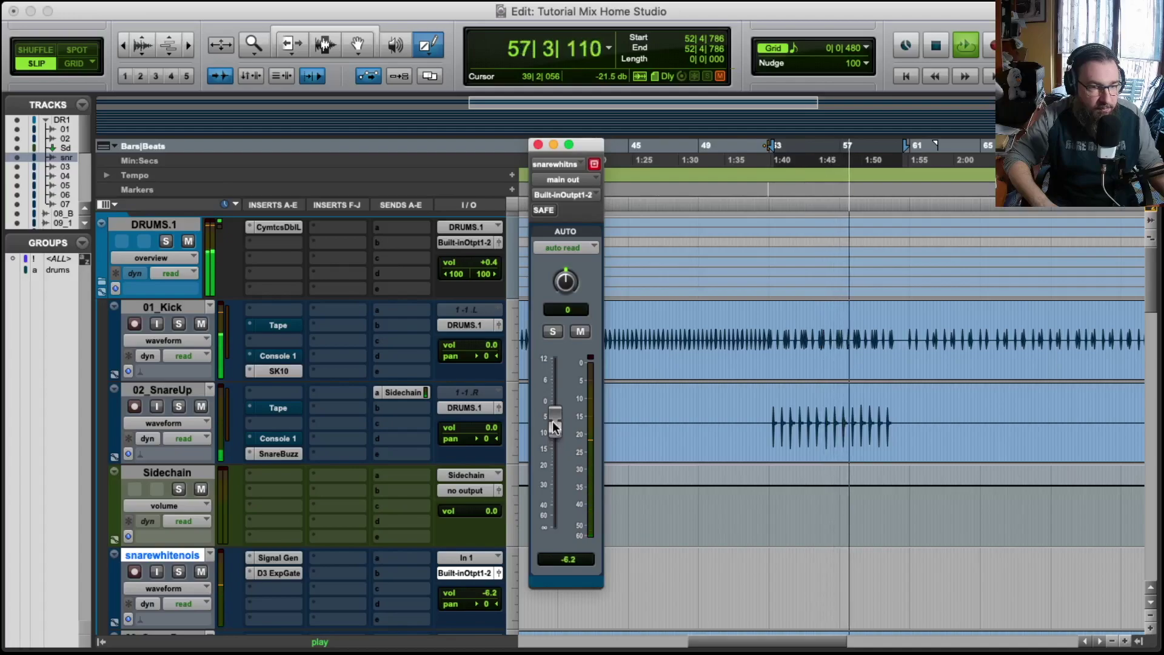
left_click(538, 144)
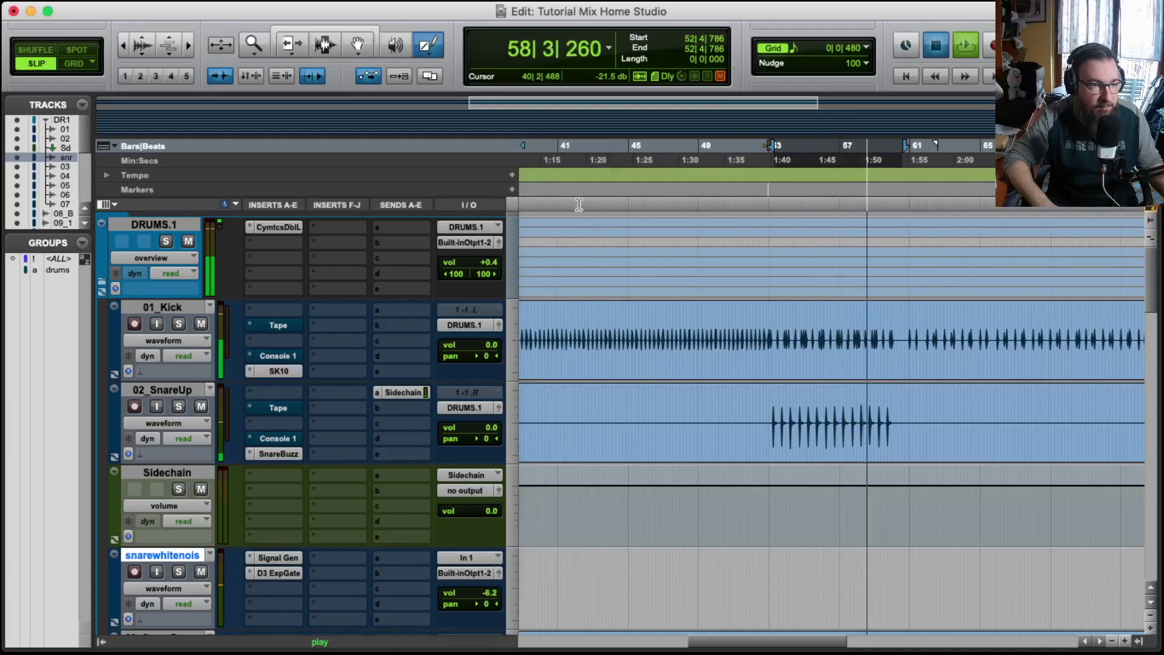
key("space")
Place the playback start near bar 53, select the 02_SnareUp track, activate the Smart Tool and enlarge the track heights.
left_click(777, 158)
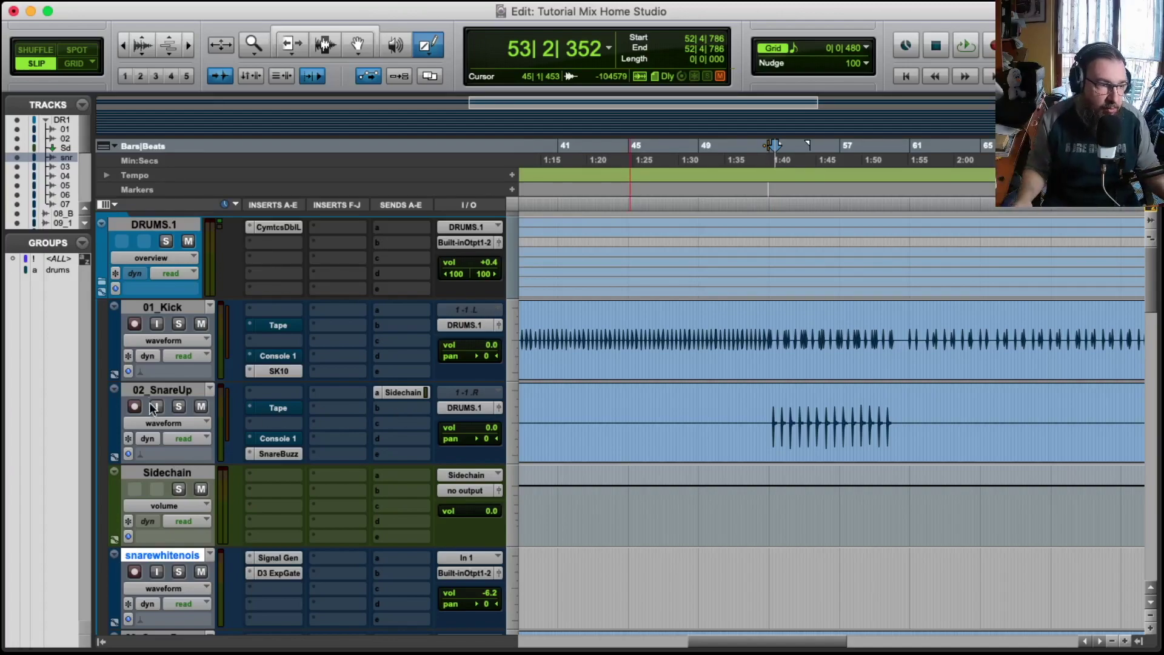
left_click(172, 392)
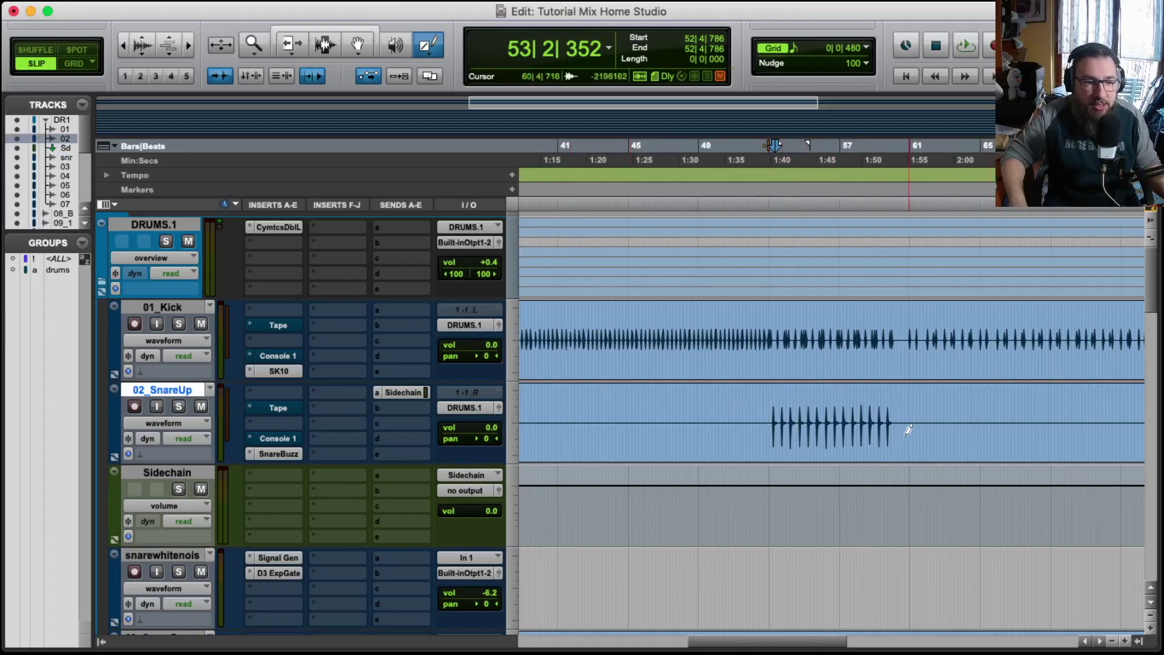
left_click(347, 35)
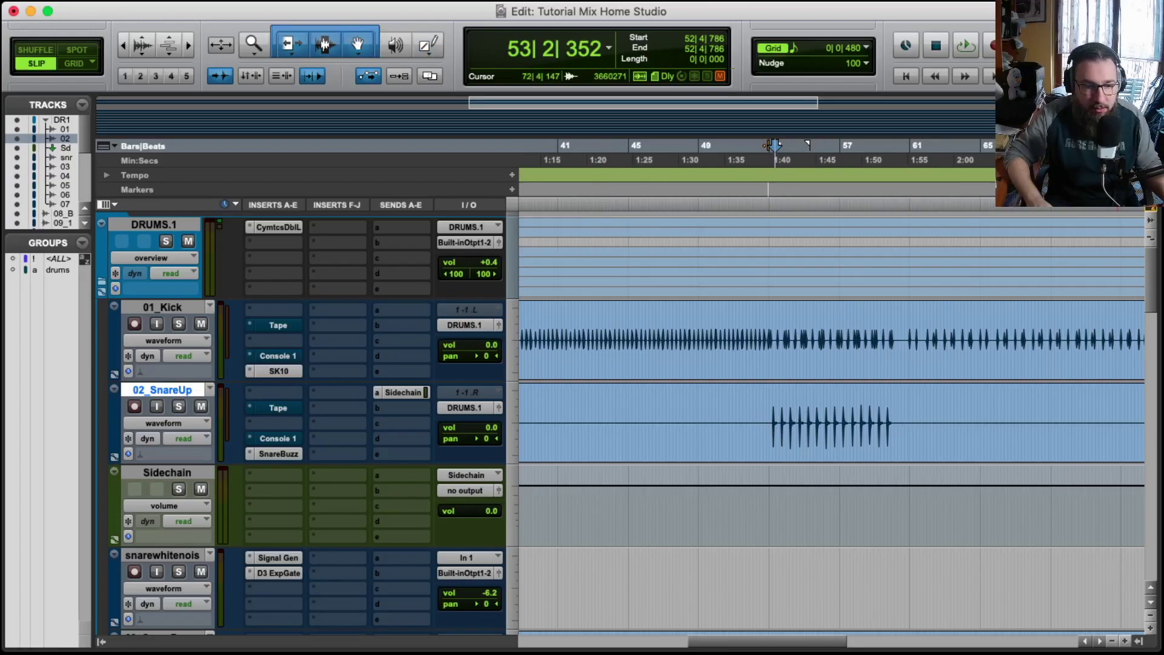
left_click(1150, 628)
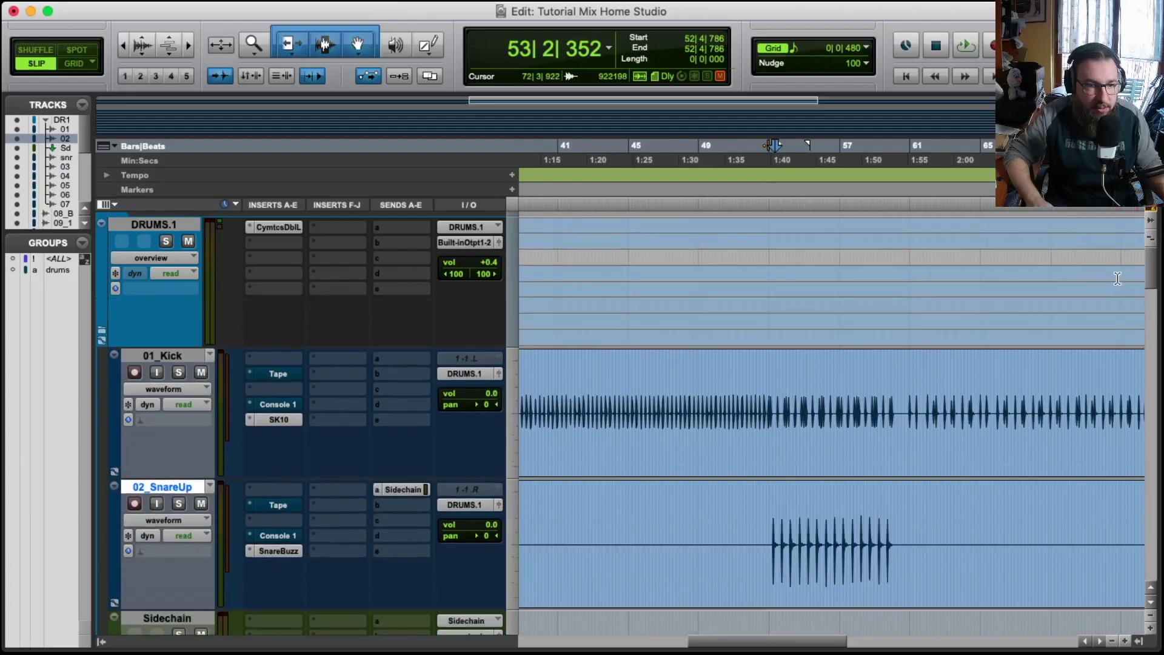
Bypass the SnareBuzz insert on the 02_SnareUp track and start playback near bar 53.
scroll(1148, 277, "down", 5)
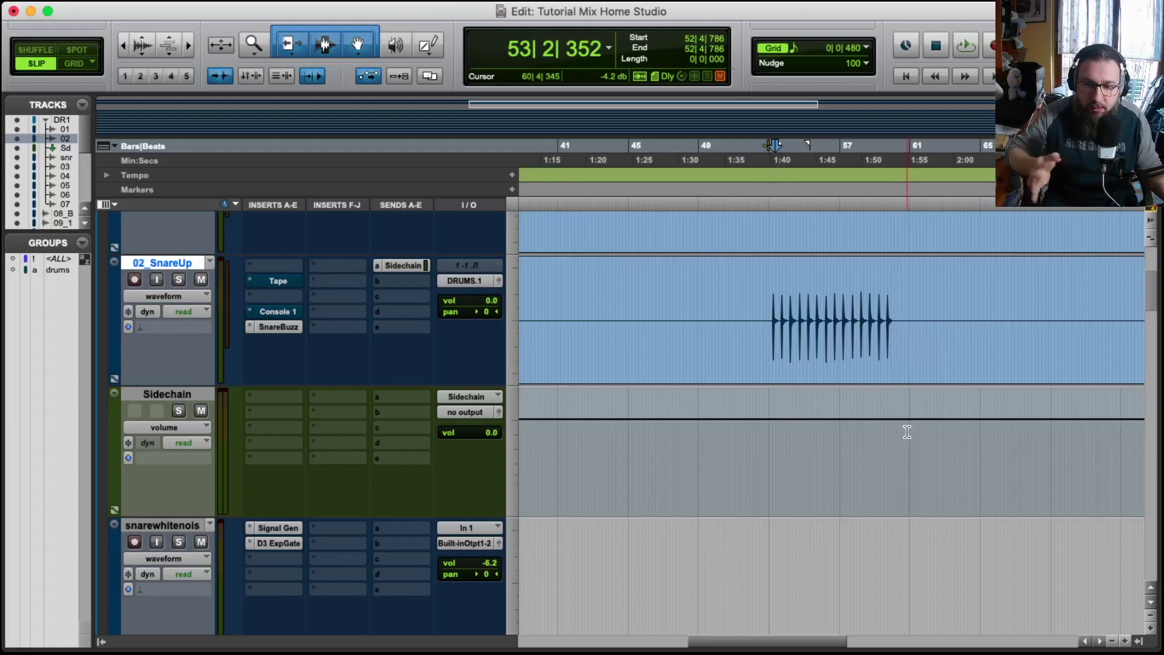
scroll(844, 467, "down", 3)
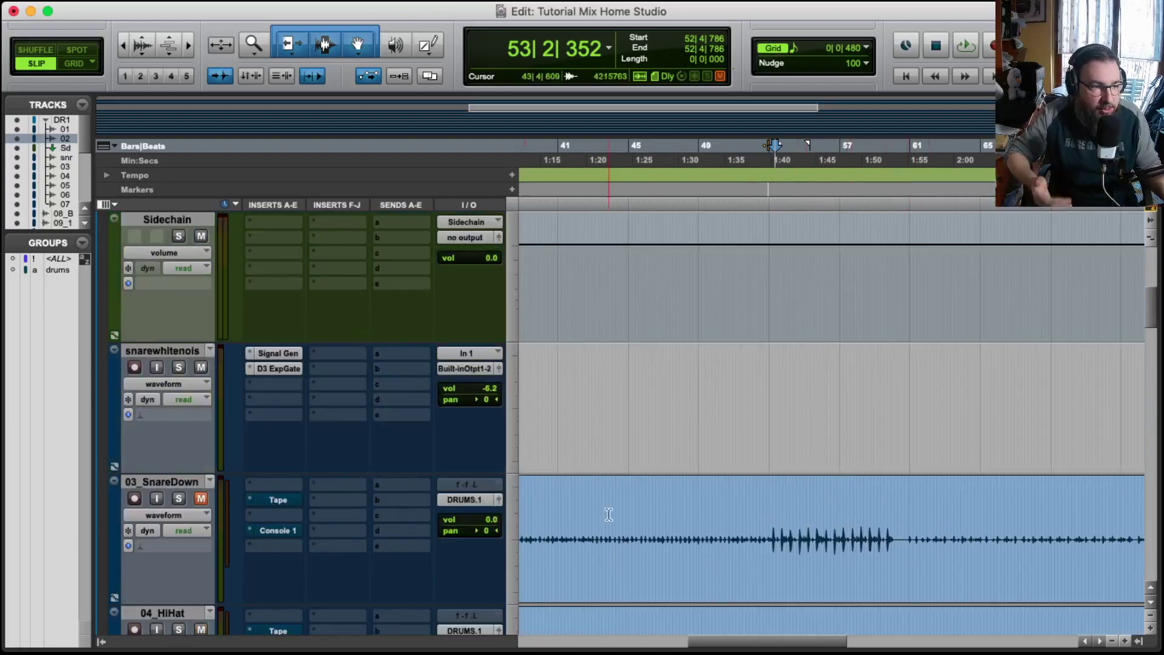
scroll(865, 472, "up", 7)
scroll(865, 472, "down", 2)
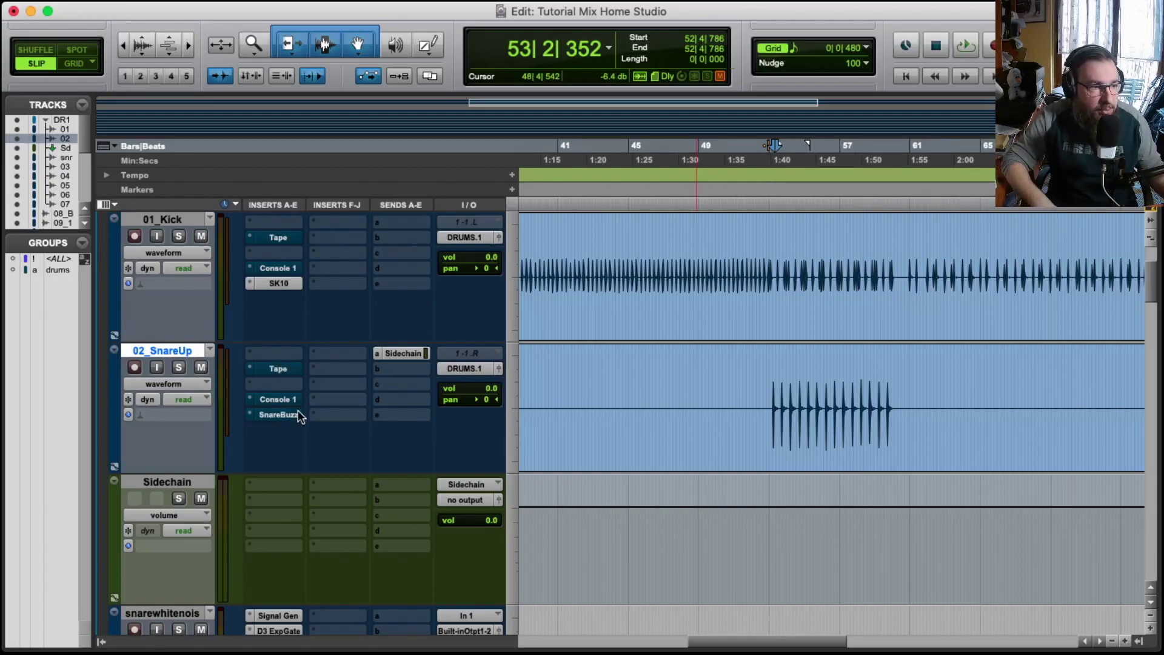
key("space")
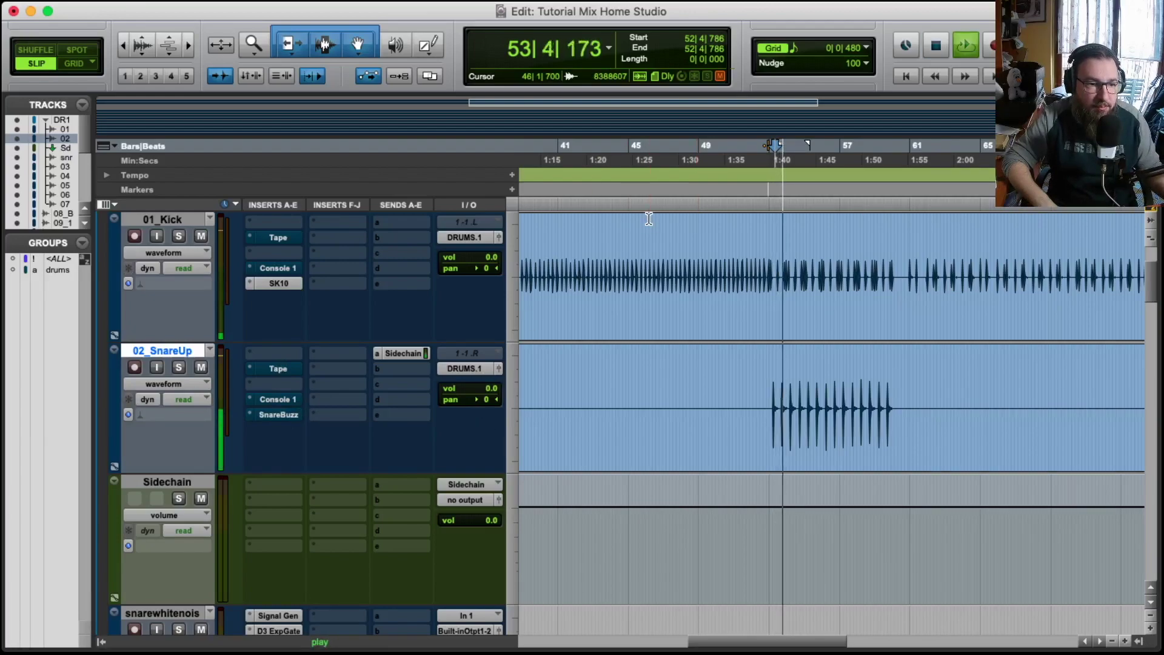
Raise the snarewhitenois track's output volume to -0.1 dB during playback.
left_click(498, 630)
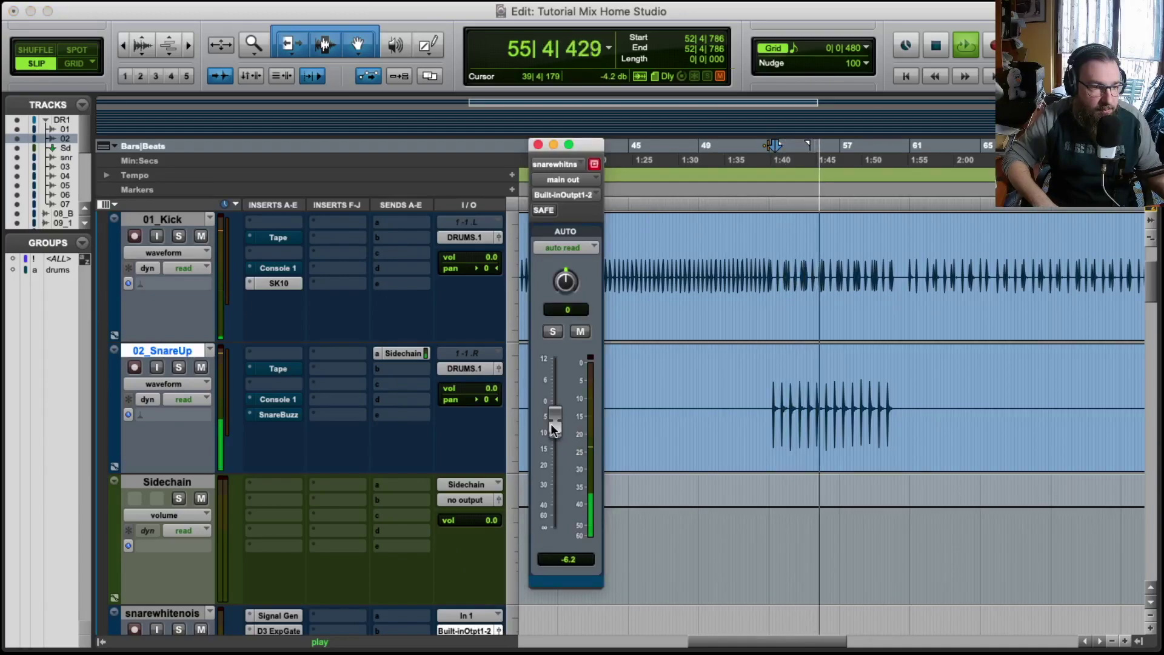
left_click(553, 418, "alt")
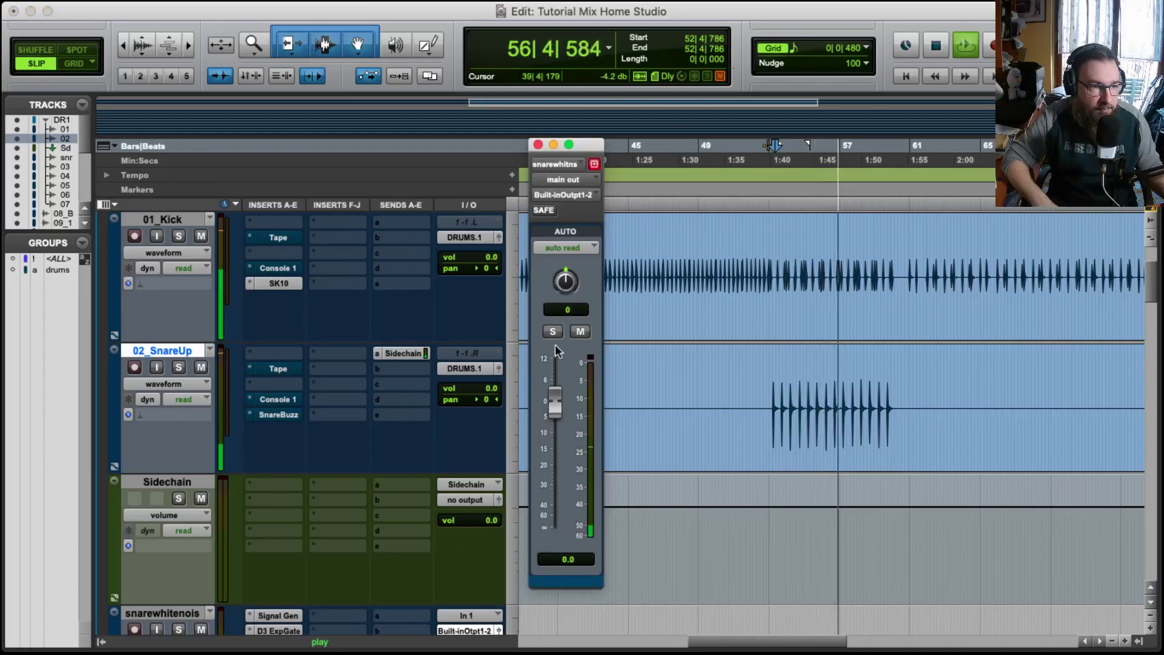
mouse_move(554, 400)
left_mouse_down()
mouse_move(556, 379)
mouse_move(556, 397)
left_mouse_up()
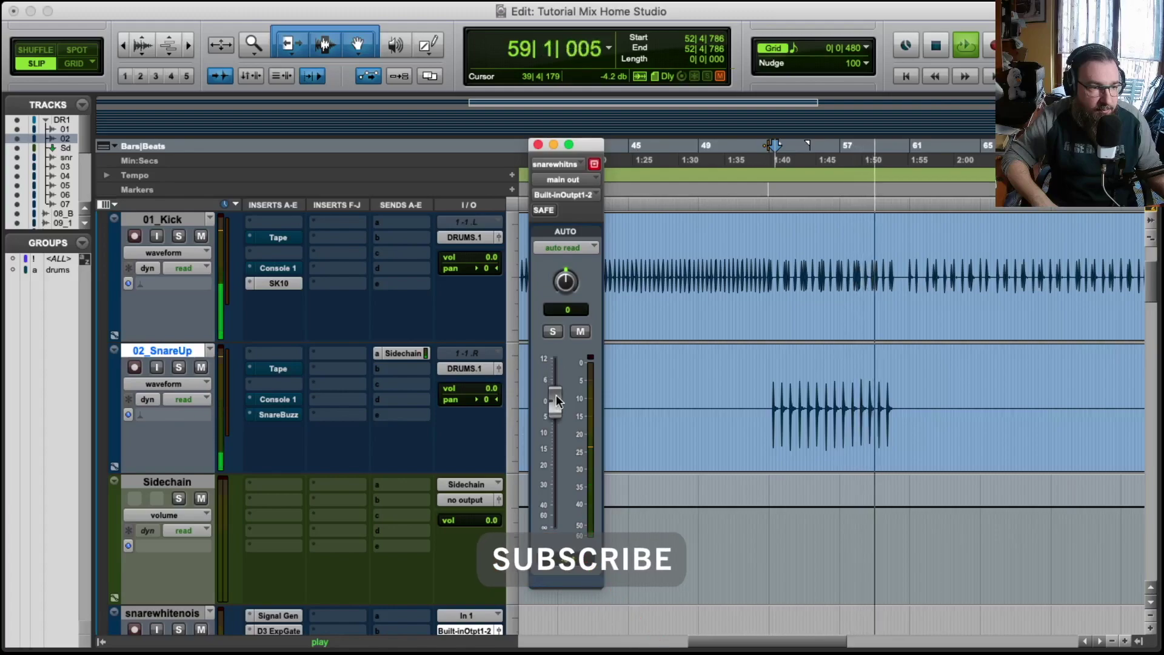
Compare the snare with snarewhitenois muted and unmuted over about bars 53 to 60, then stop playback and close the output window.
left_click(579, 332)
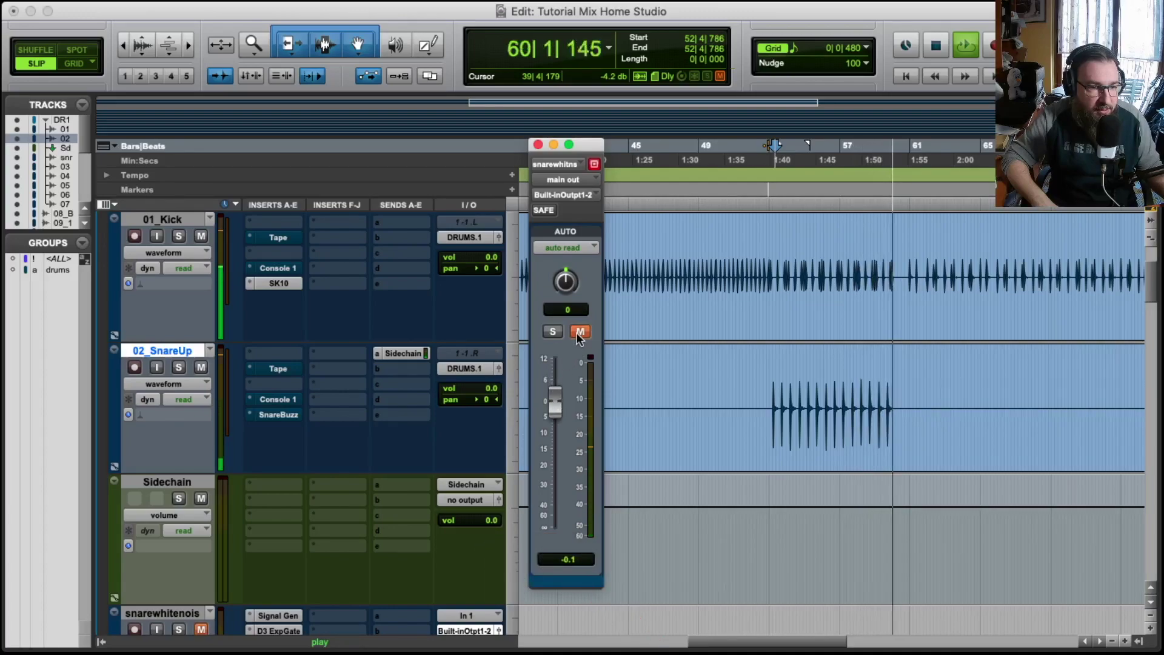
key("space")
left_click_drag(775, 148, 903, 148)
key("space")
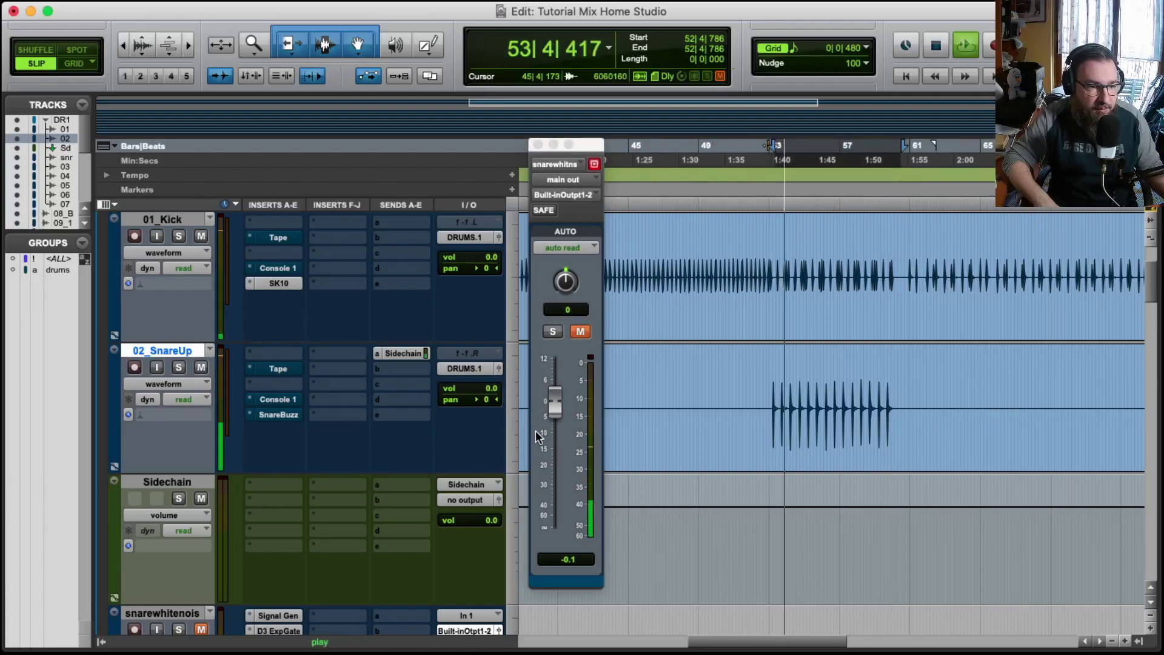
left_click(581, 332)
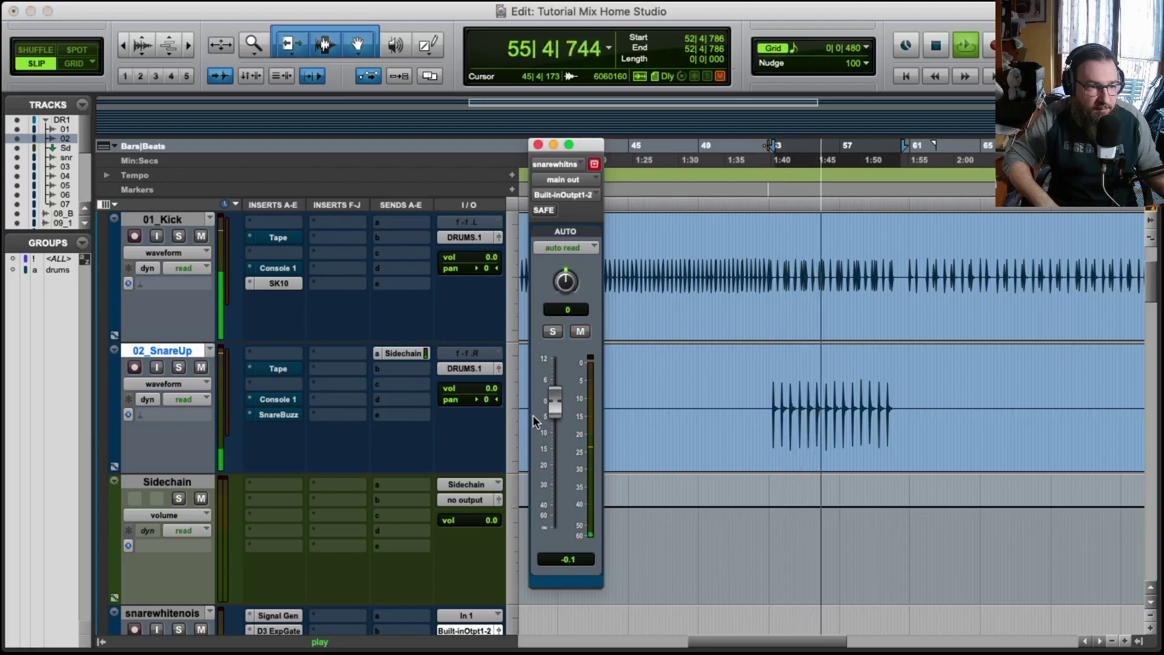
key("space")
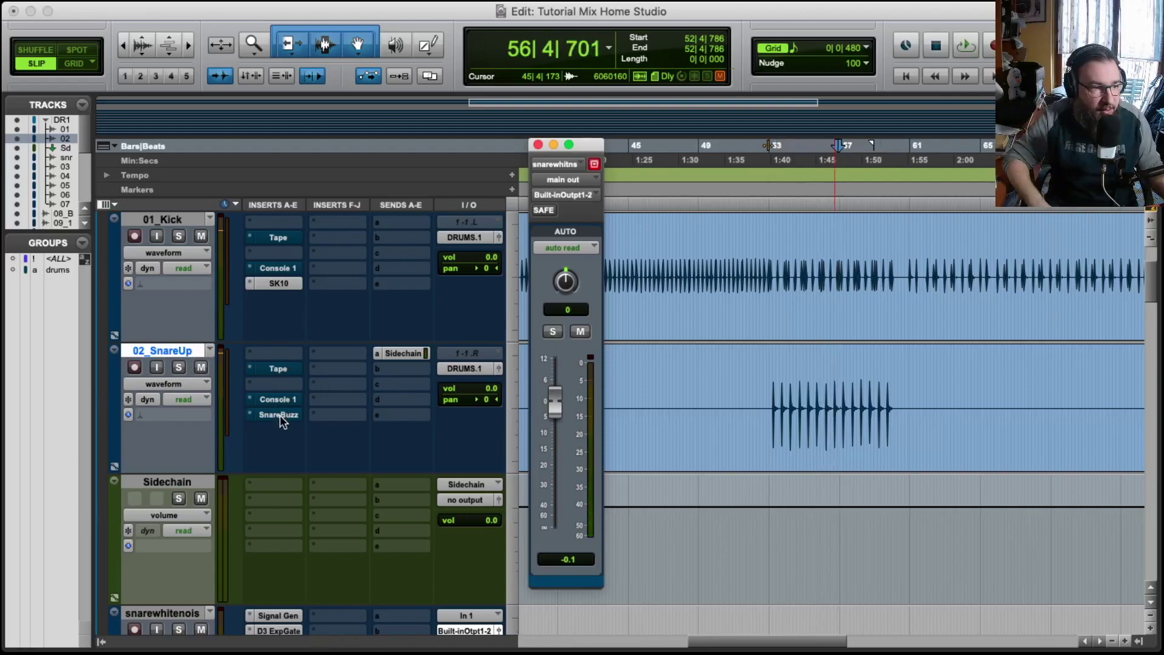
left_click(537, 145)
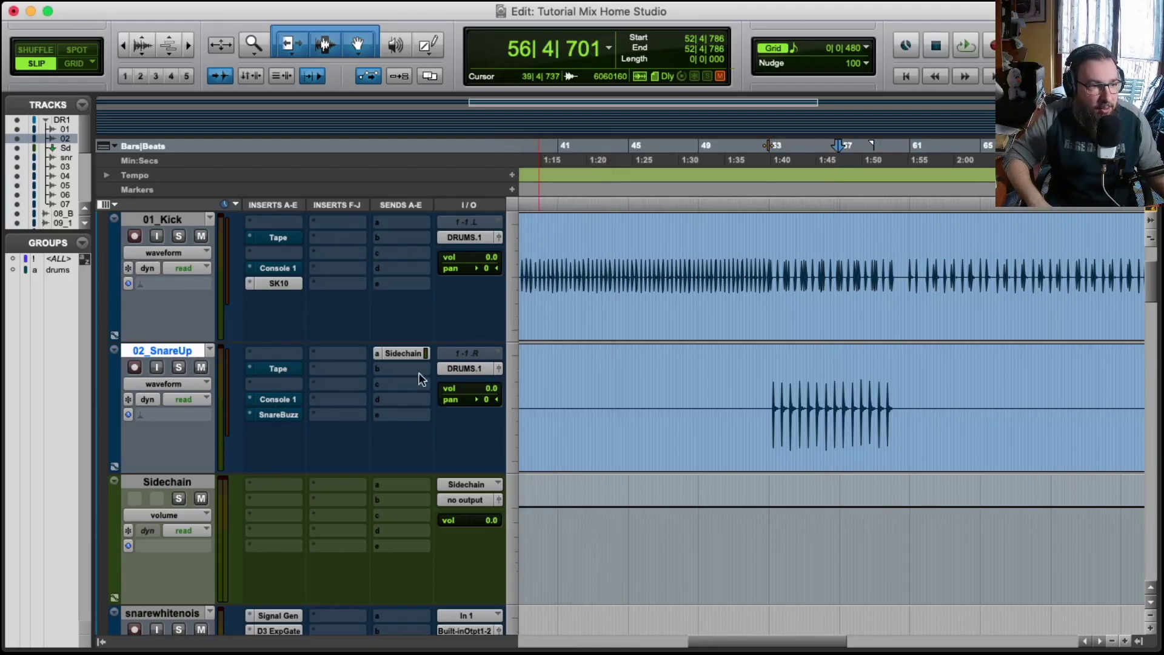
Inspect the settings of the Sidechain send on the 02_SnareUp track.
left_click(403, 354)
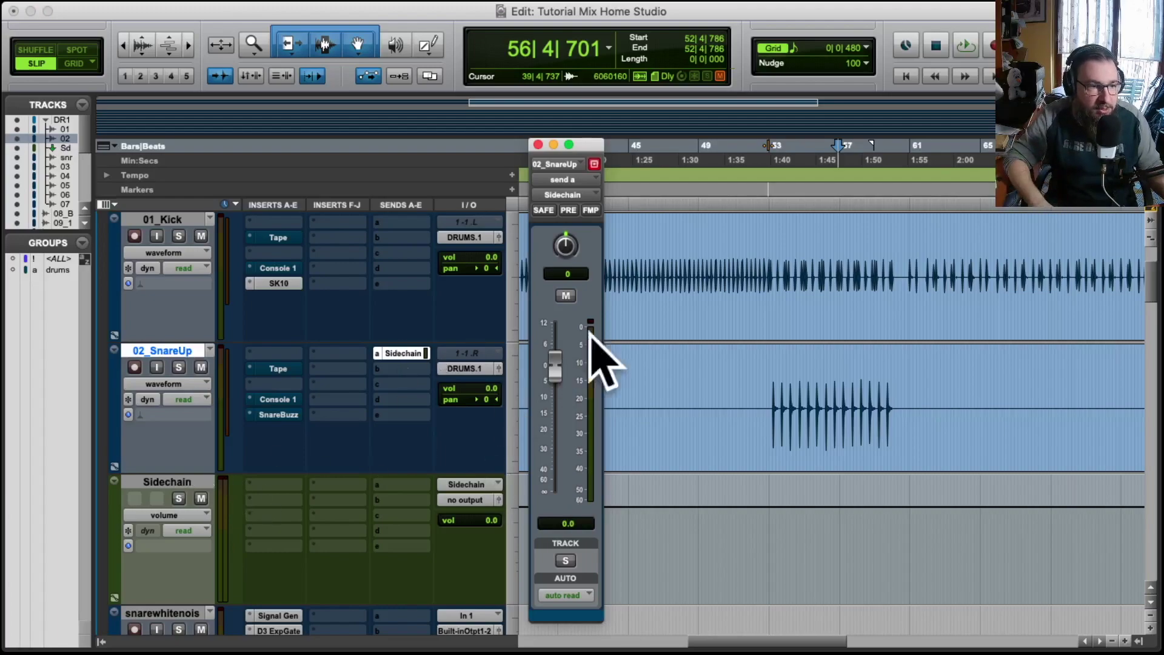
left_click(538, 144)
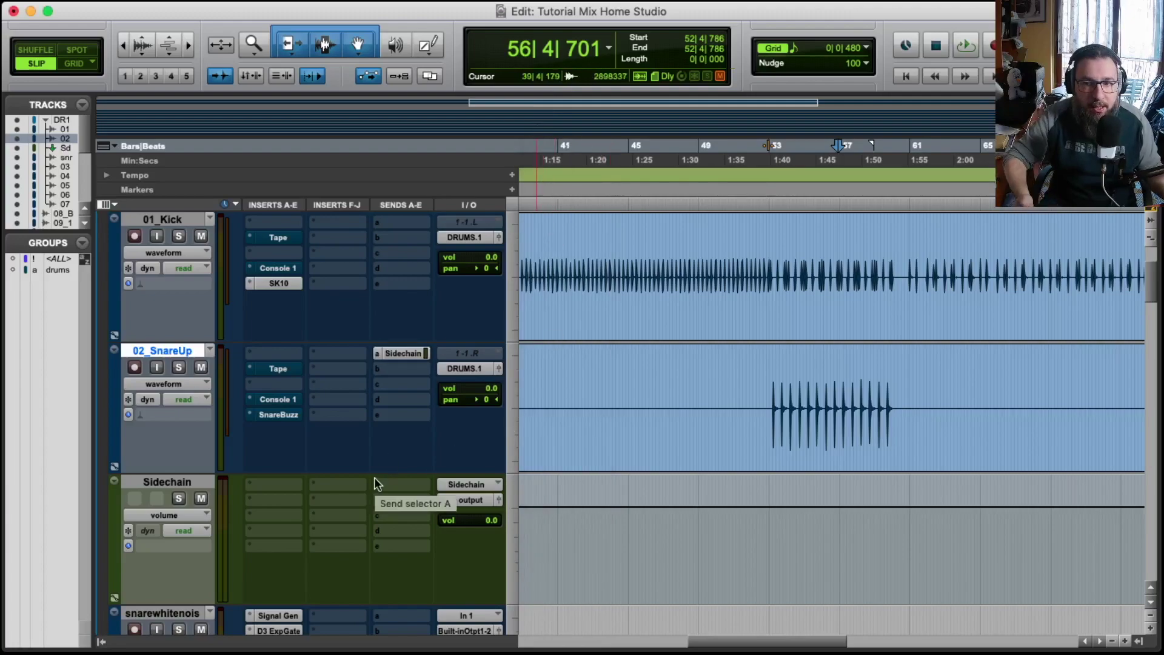
scroll(412, 455, "down", 3)
scroll(409, 438, "up", 3)
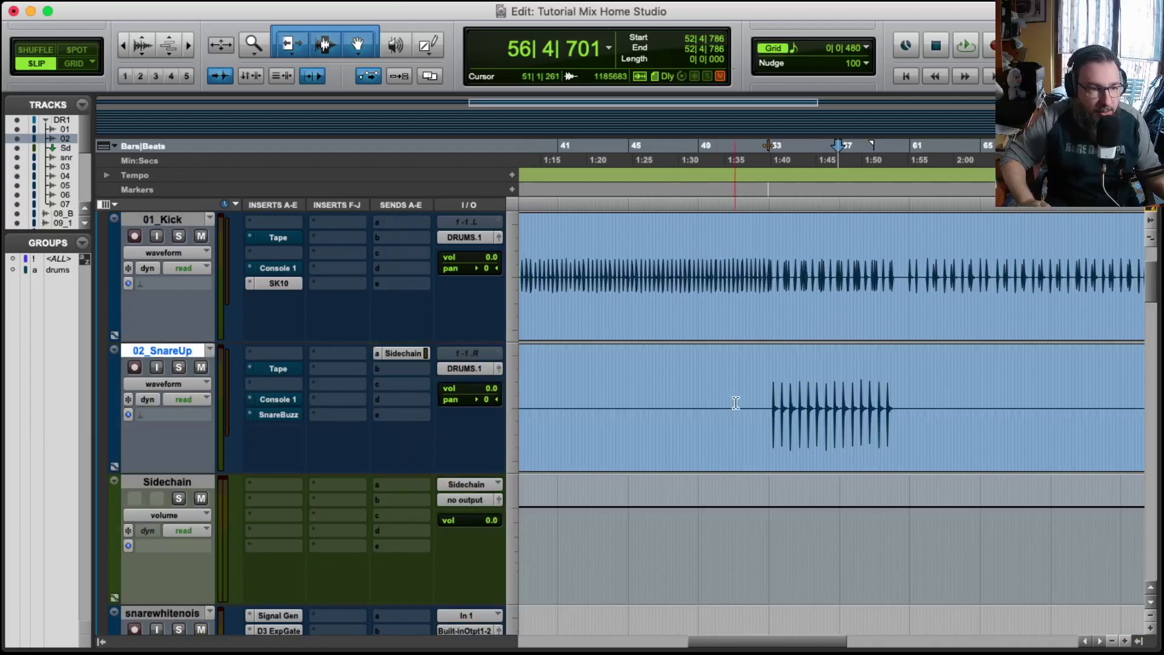
Select the snare hits on 02_SnareUp from about bar 53 to bar 60 and review the track's Sidechain send.
left_click_drag(764, 403, 903, 409)
key("shift+slash")
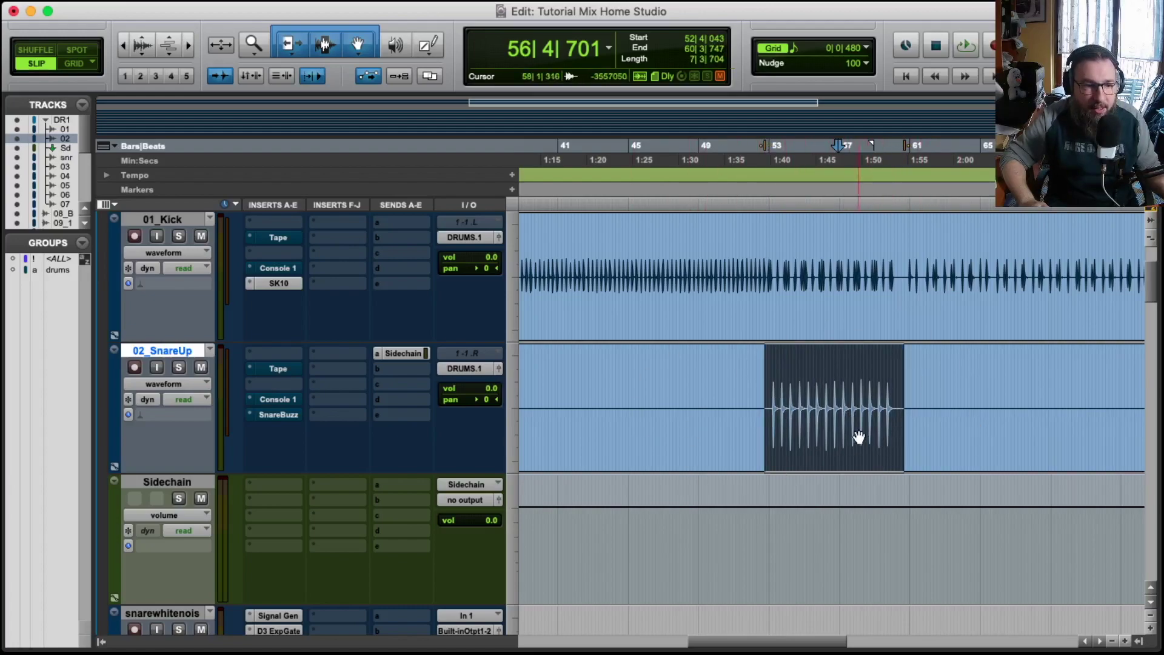
left_click(416, 354)
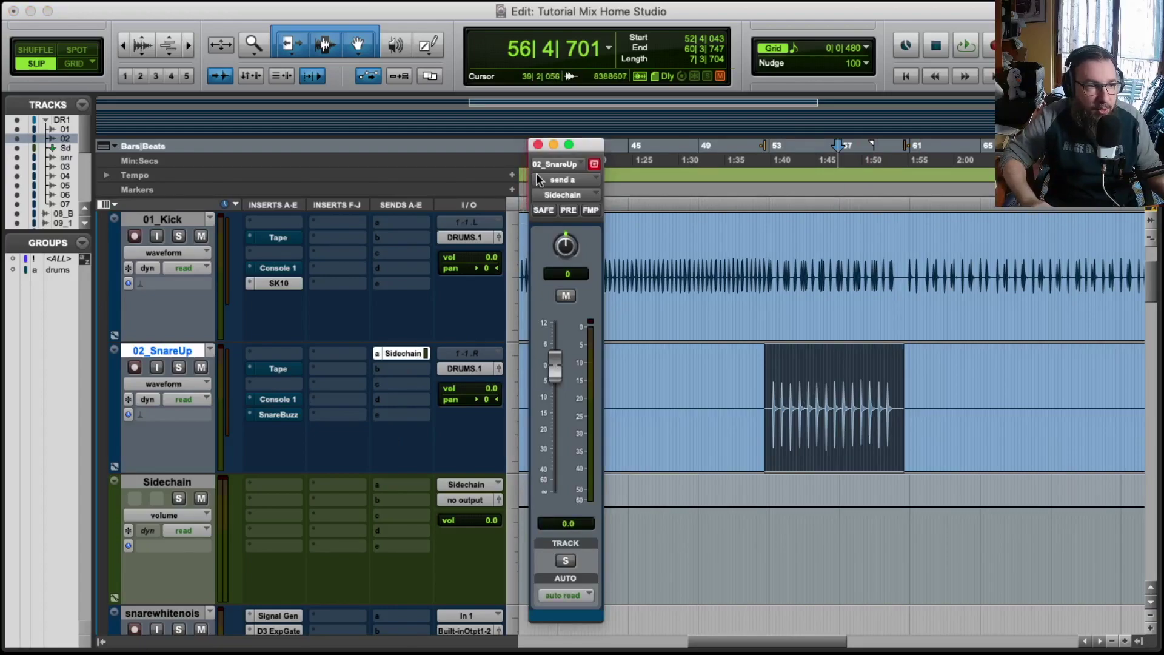
left_click(537, 146)
scroll(339, 418, "down", 3)
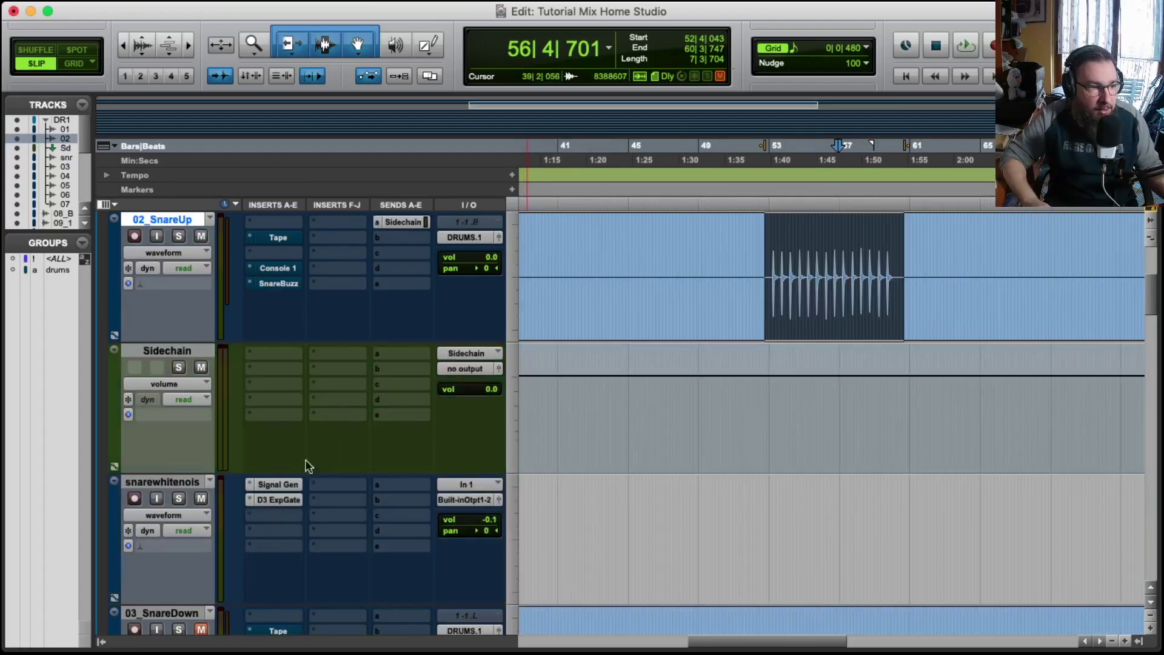
Open the Signal Generator on snarewhitenois and briefly bypass the D3 ExpGate insert to hear the ungated noise.
left_click(193, 484)
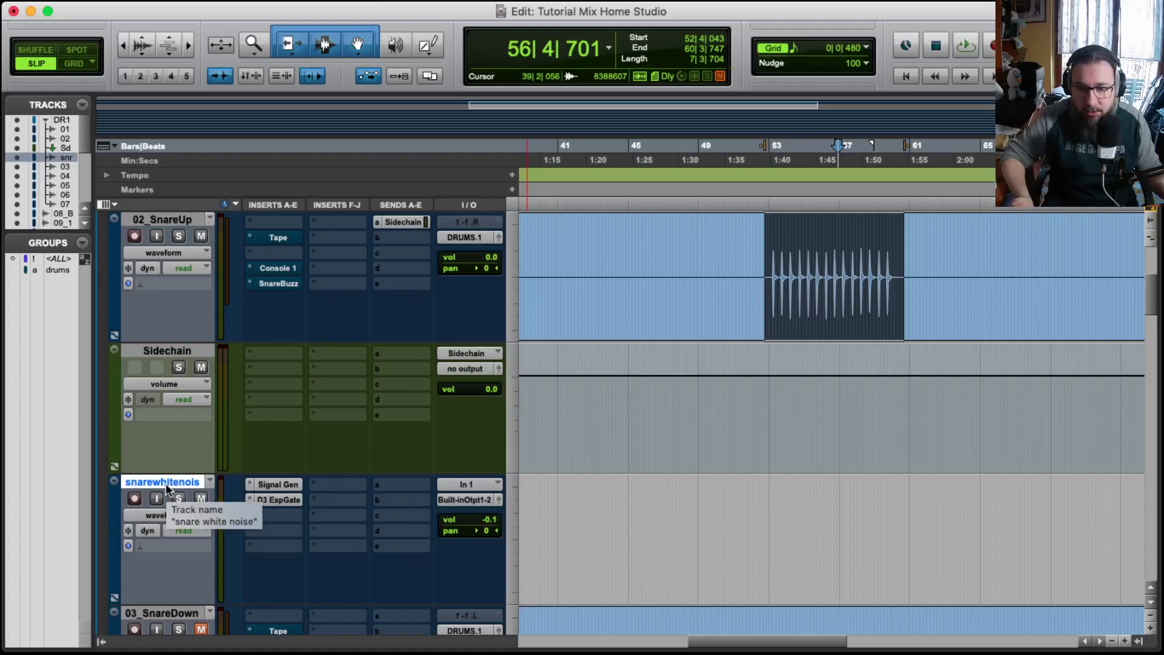
left_click(291, 485)
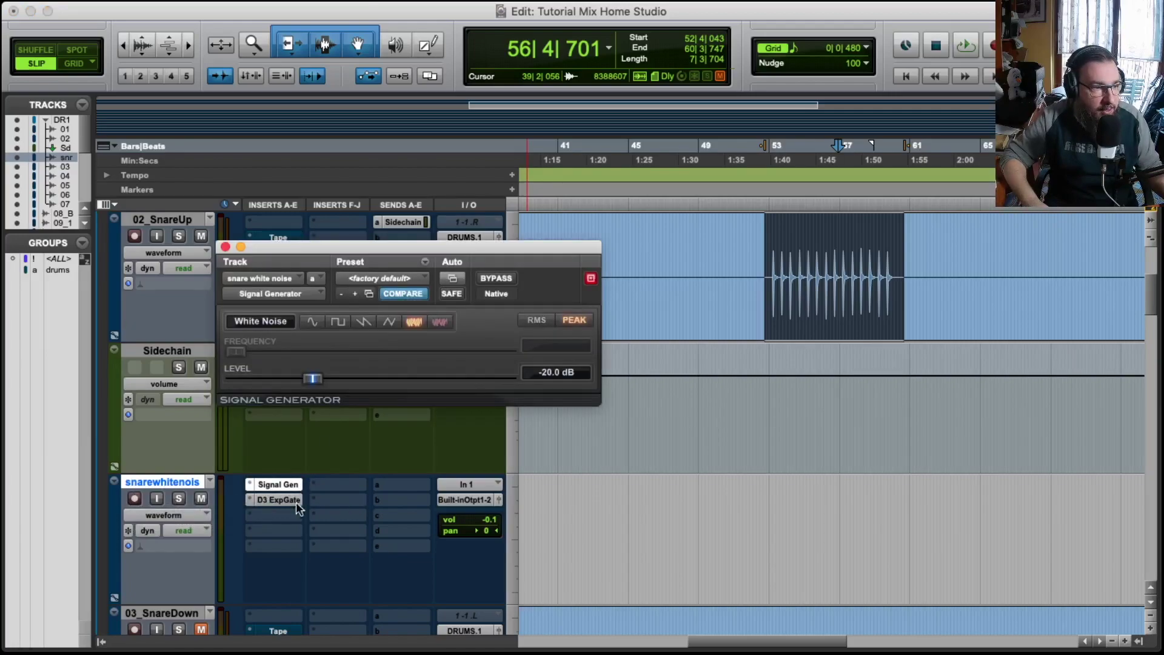
left_click(281, 498, "super")
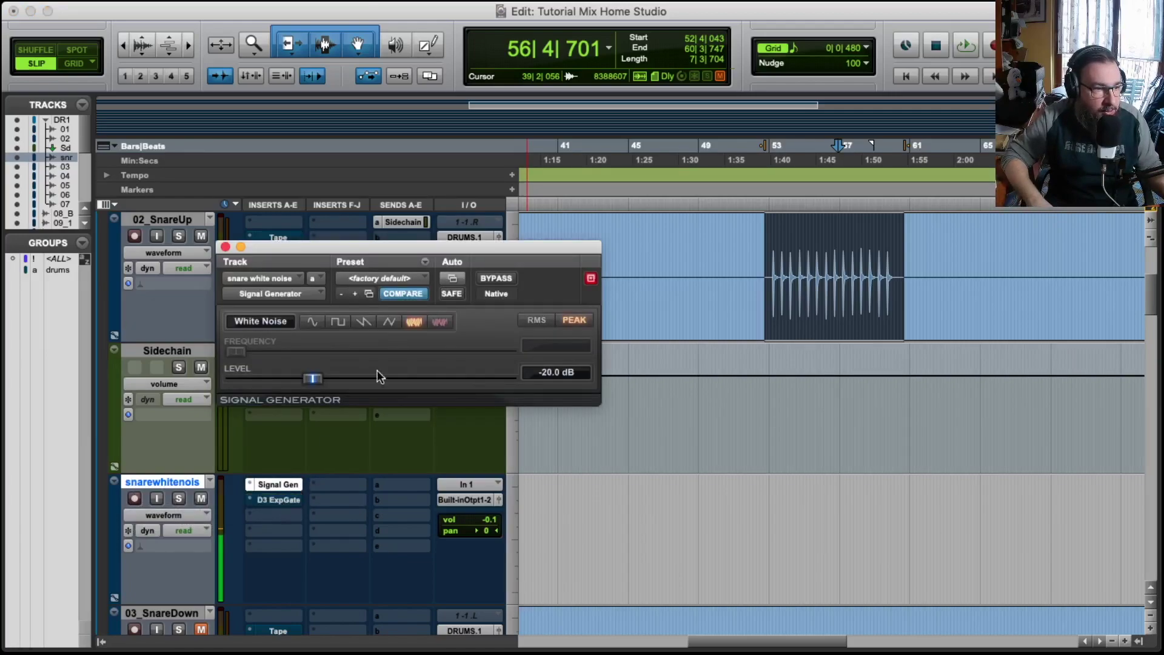
left_click(277, 496, "super")
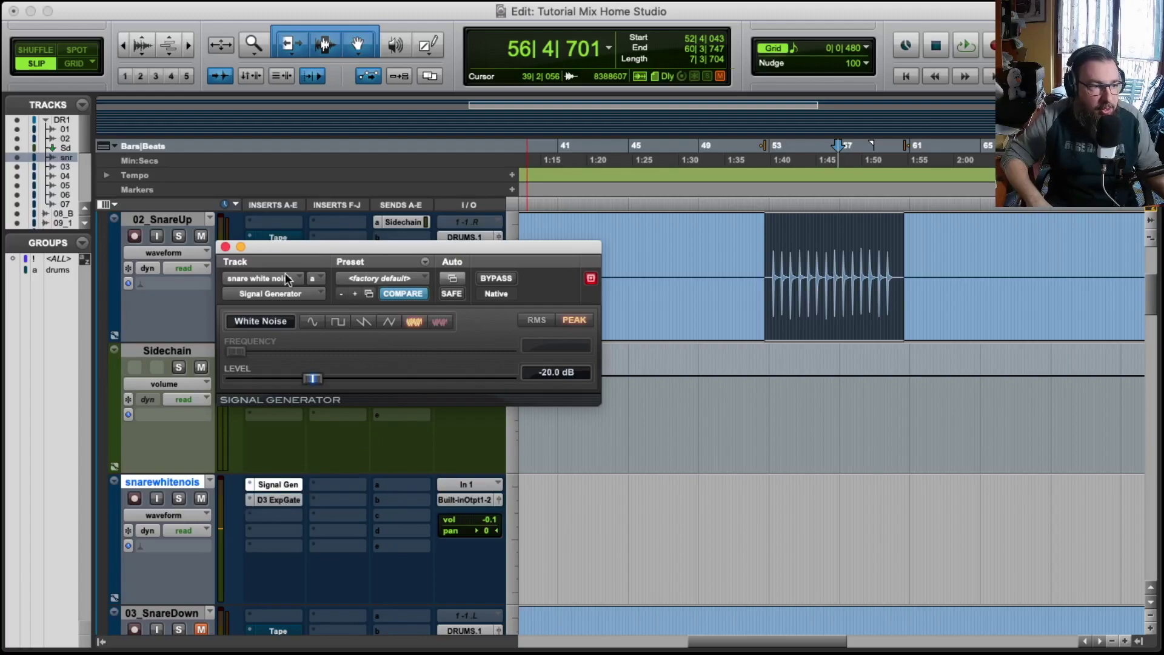
Step the Signal Generator through the sine, square, sawtooth and triangle waveforms, briefly bypassing it, and return it to White Noise.
left_click_drag(312, 242, 310, 217)
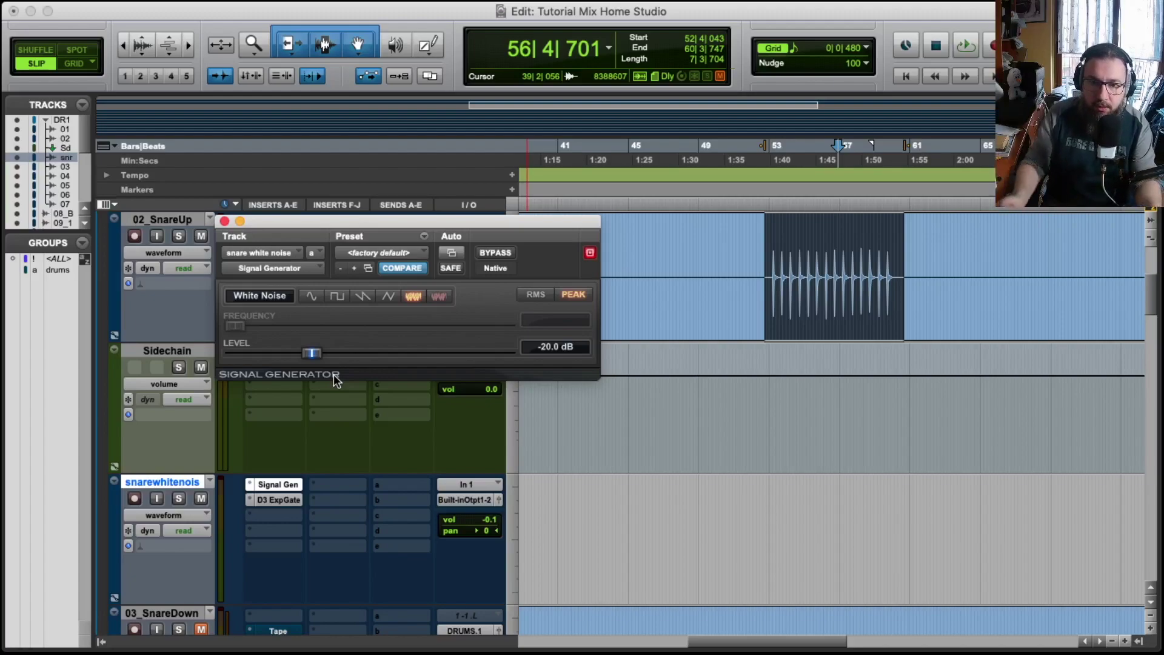
left_click(310, 296)
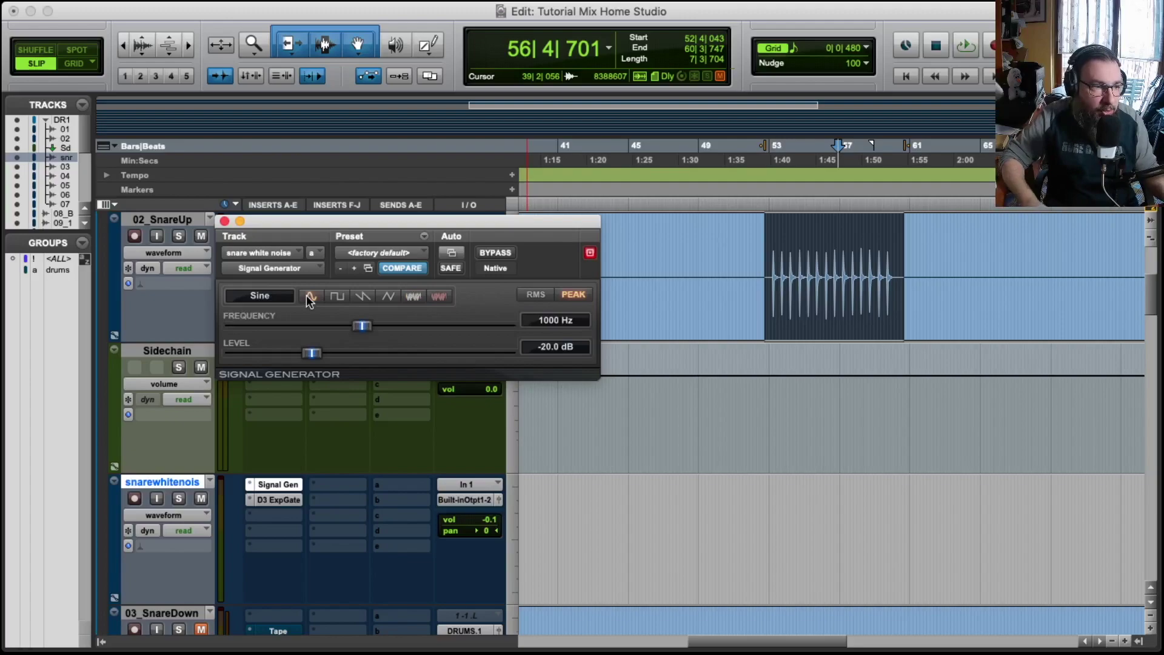
left_click(485, 251)
left_click(338, 295)
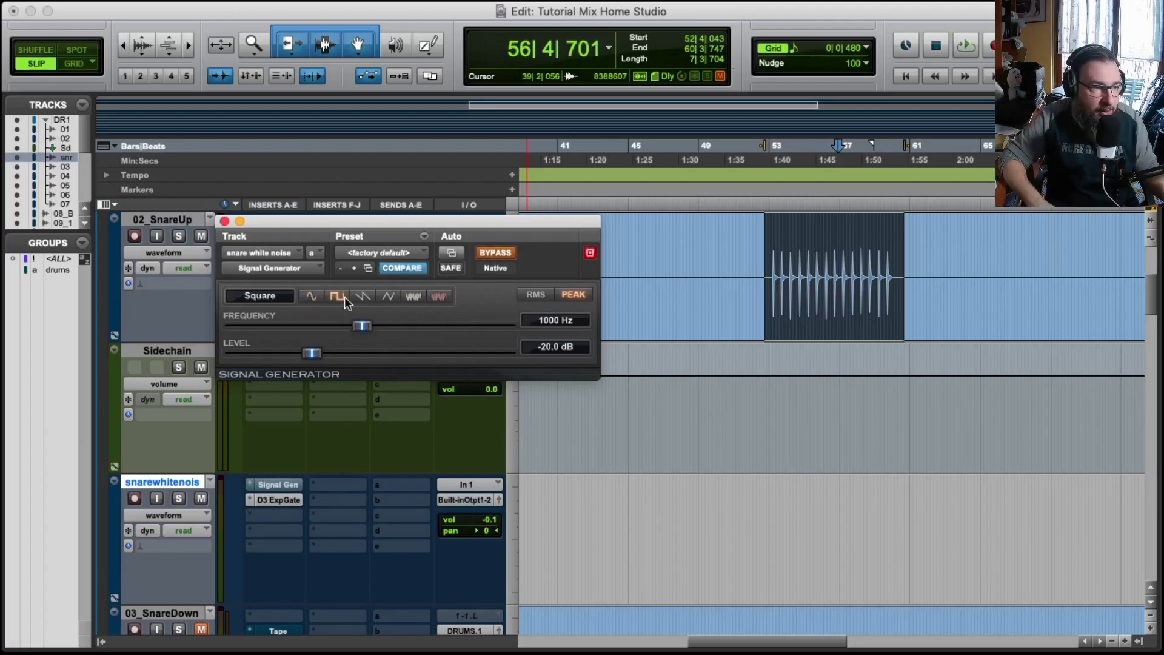
left_click(362, 297)
left_click(387, 295)
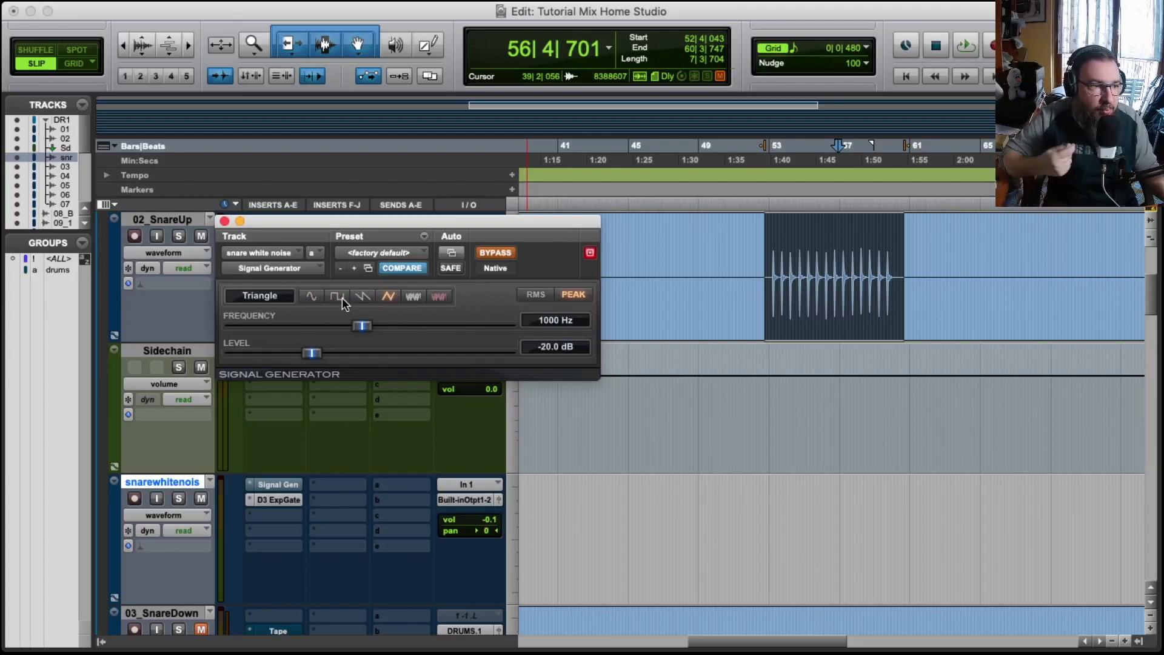
left_click(414, 295)
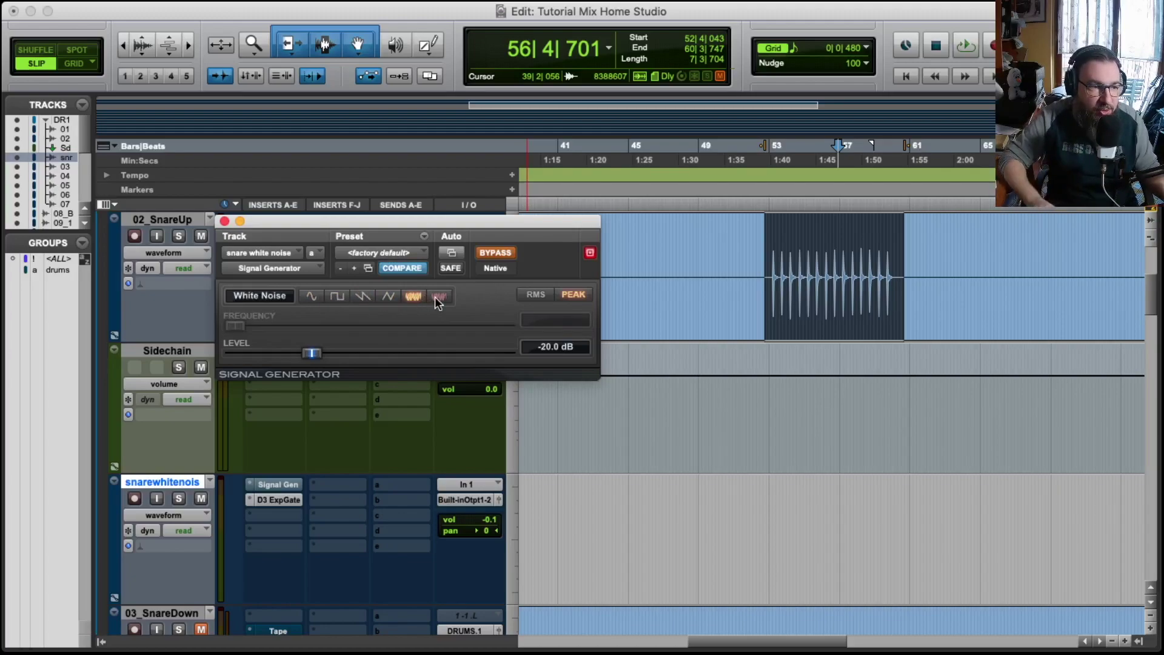
left_click(477, 255)
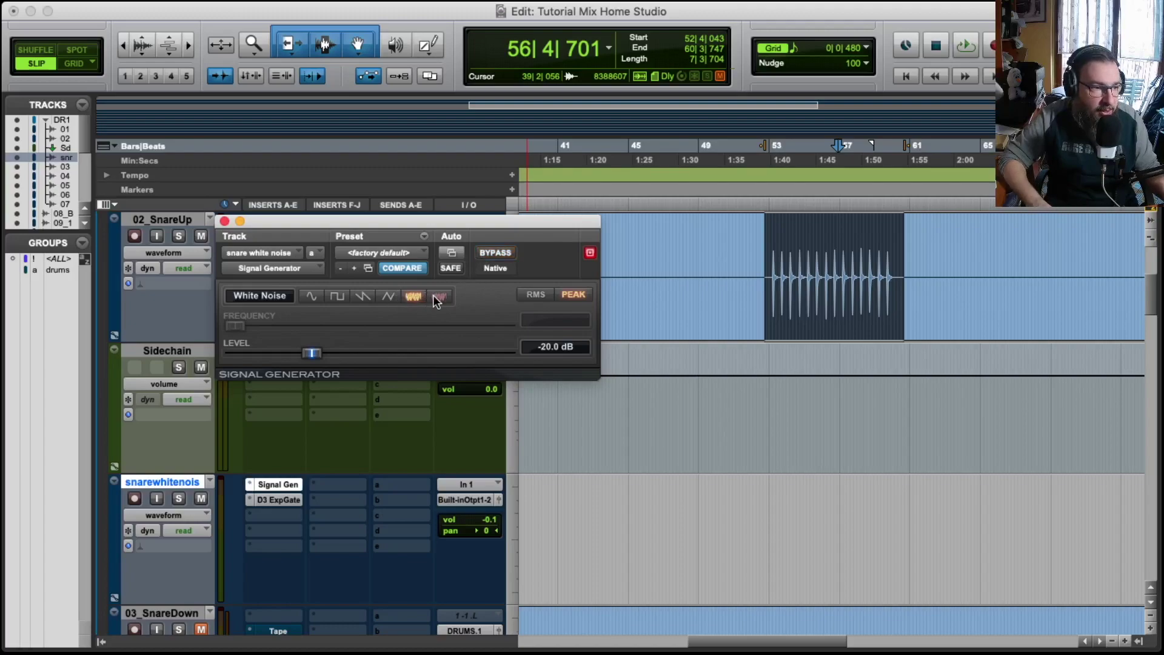
Bypass the D3 ExpGate to audition the triangle, sawtooth, square and sine waveforms ungated, bypass the Signal Generator and reselect White Noise.
left_click(281, 498, "super")
left_click(394, 296)
left_click(363, 296)
left_click(337, 296)
left_click(312, 295)
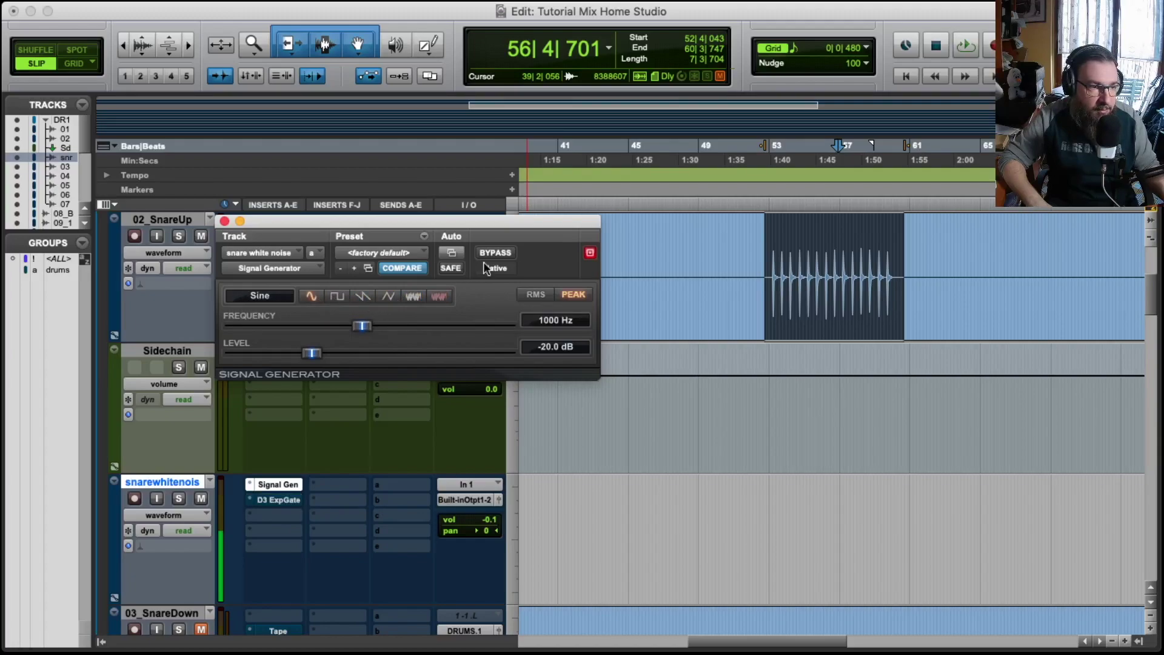
left_click(496, 252)
left_click(406, 298)
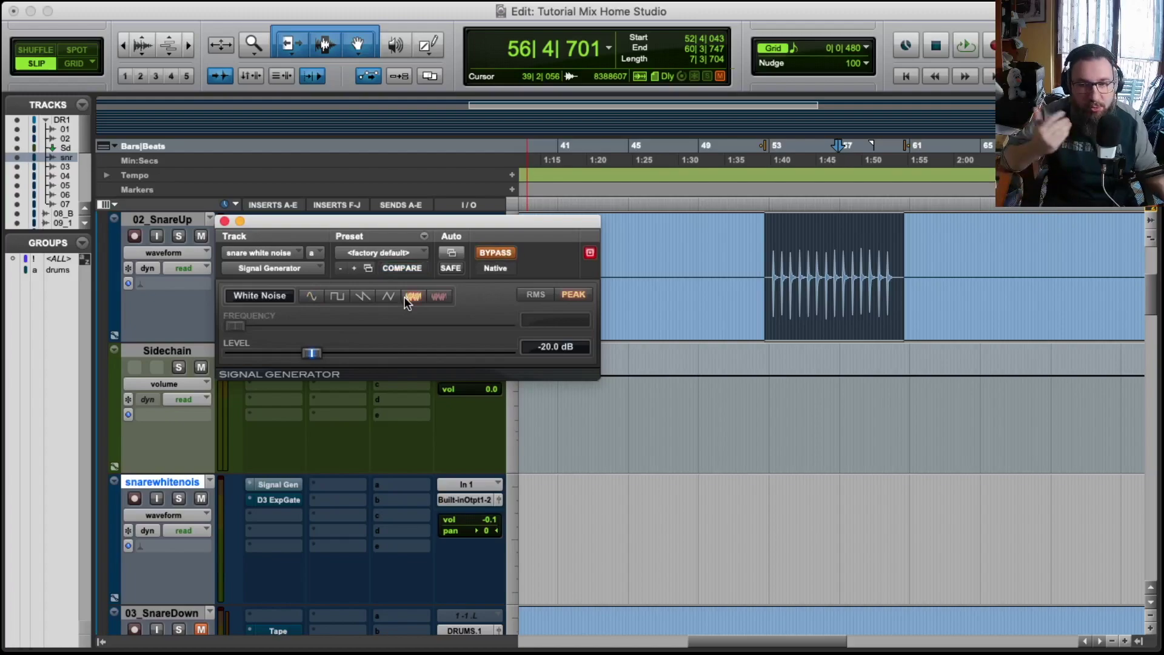
Open the D3 ExpGate on snarewhitenois, take it out of bypass and move its window to expose the Sidechain track's routing.
left_click(262, 497)
left_click_drag(438, 227, 474, 212)
left_click_drag(342, 220, 383, 194)
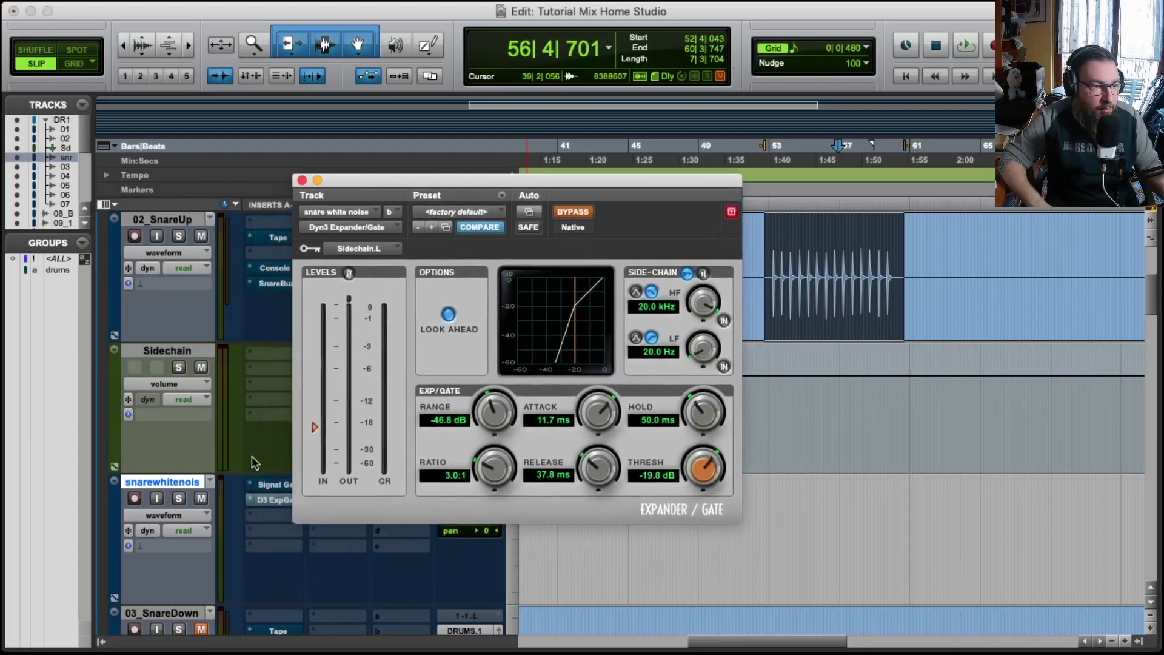
left_click(269, 498, "super")
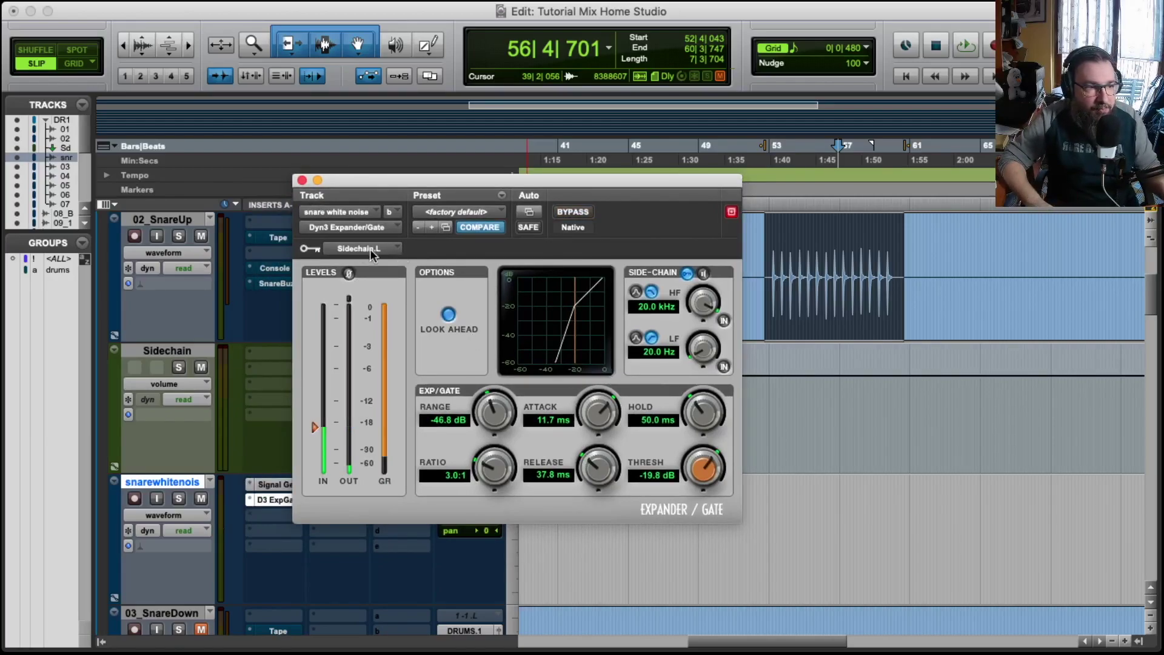
left_click_drag(500, 177, 490, 180)
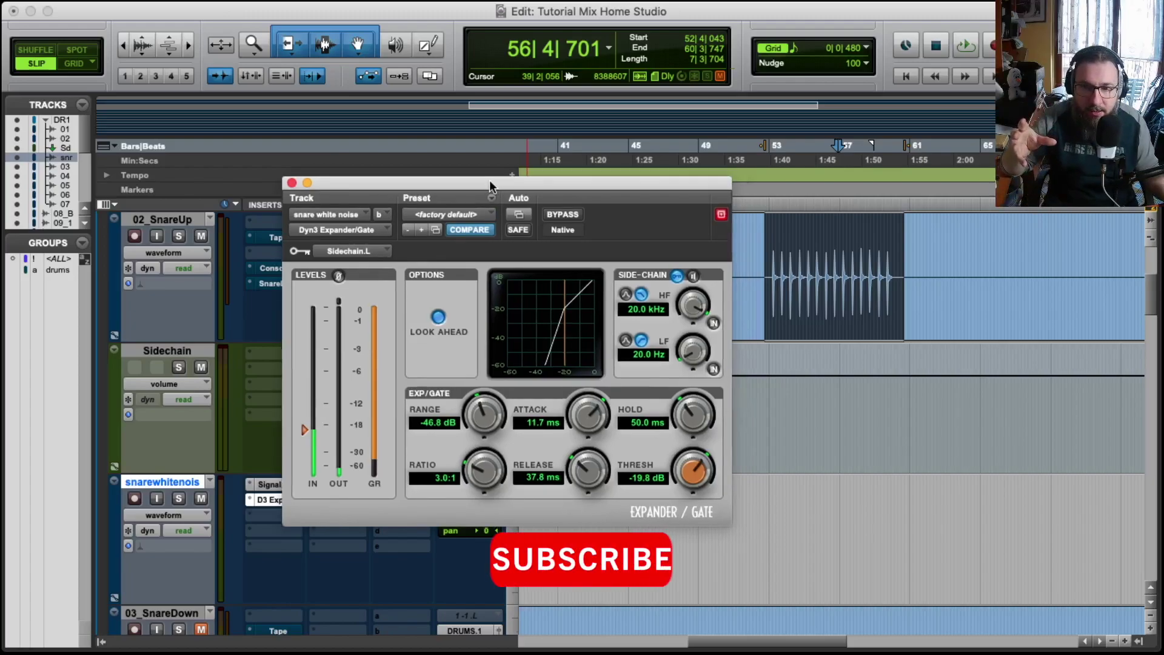
left_click_drag(490, 180, 557, 185)
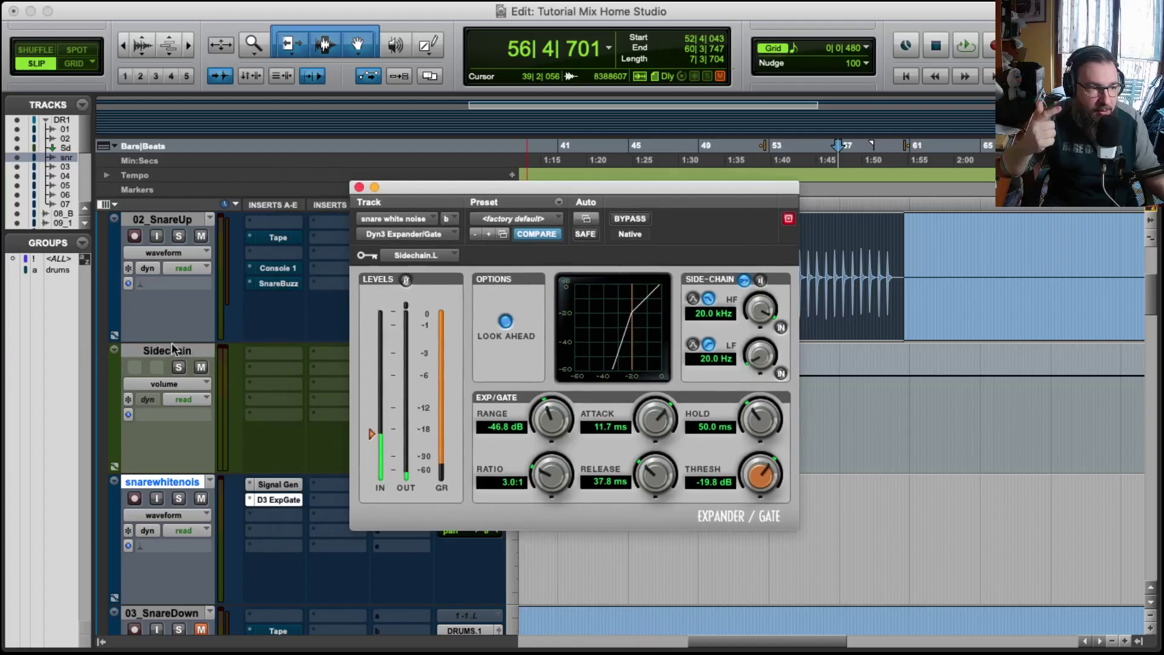
left_click_drag(457, 183, 594, 195)
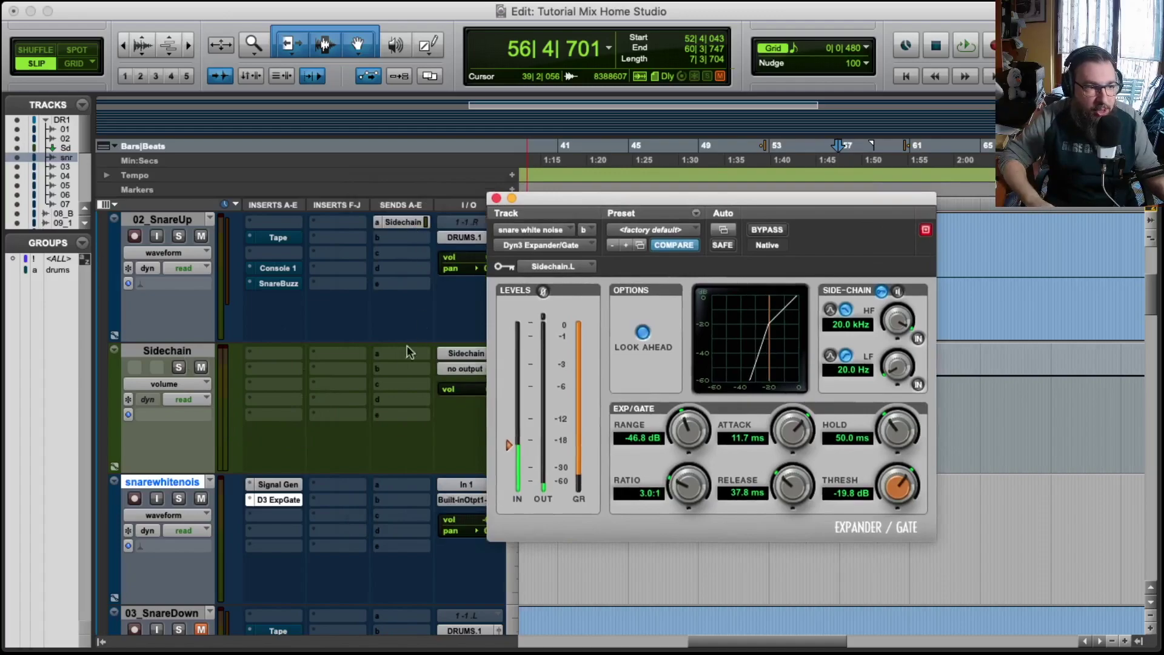
left_click_drag(610, 203, 703, 295)
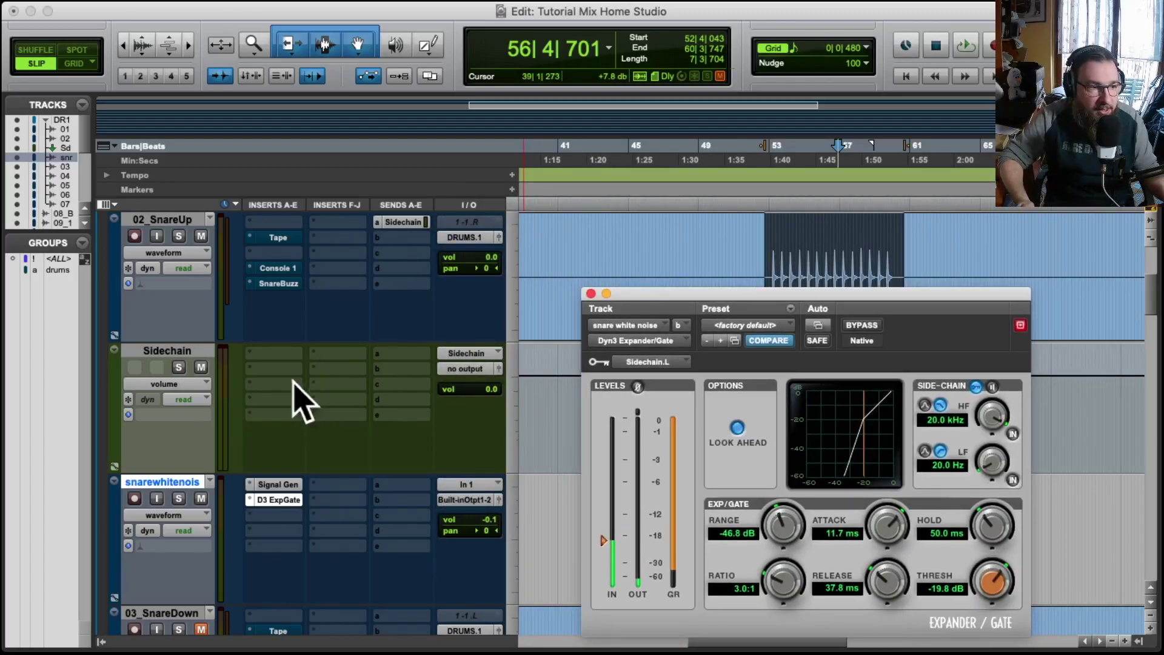
left_click_drag(886, 297, 628, 235)
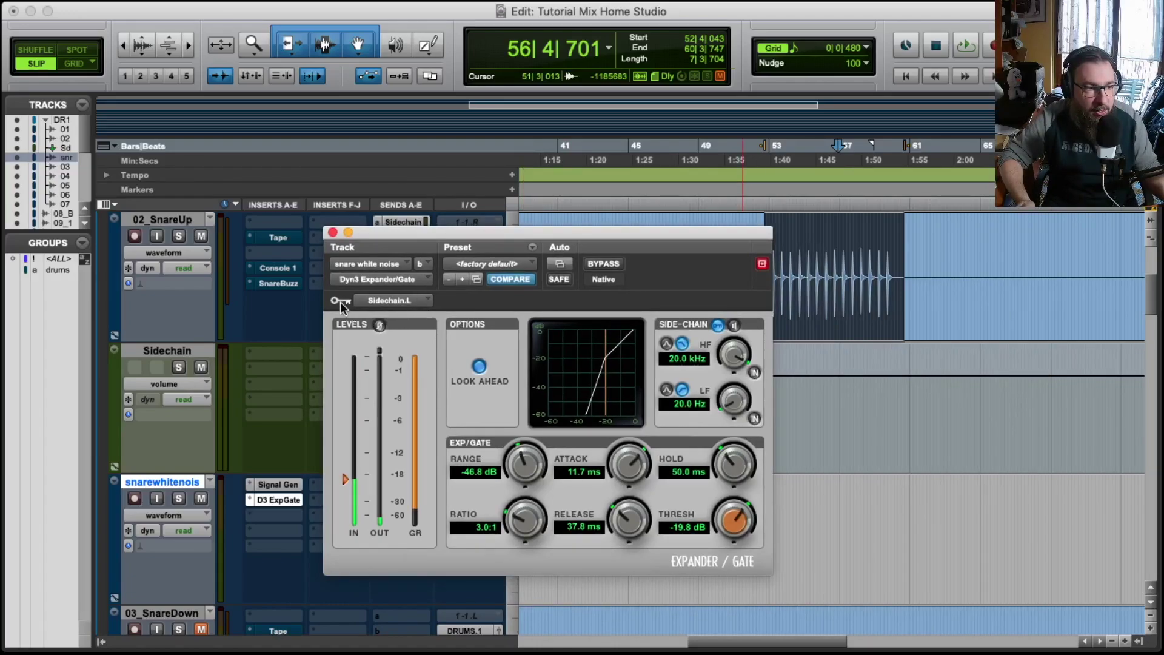
Select the Sidechain.L (Mono) bus as the Expander/Gate's key input and check its external side-chain key.
left_click(390, 301)
mouse_move(394, 319)
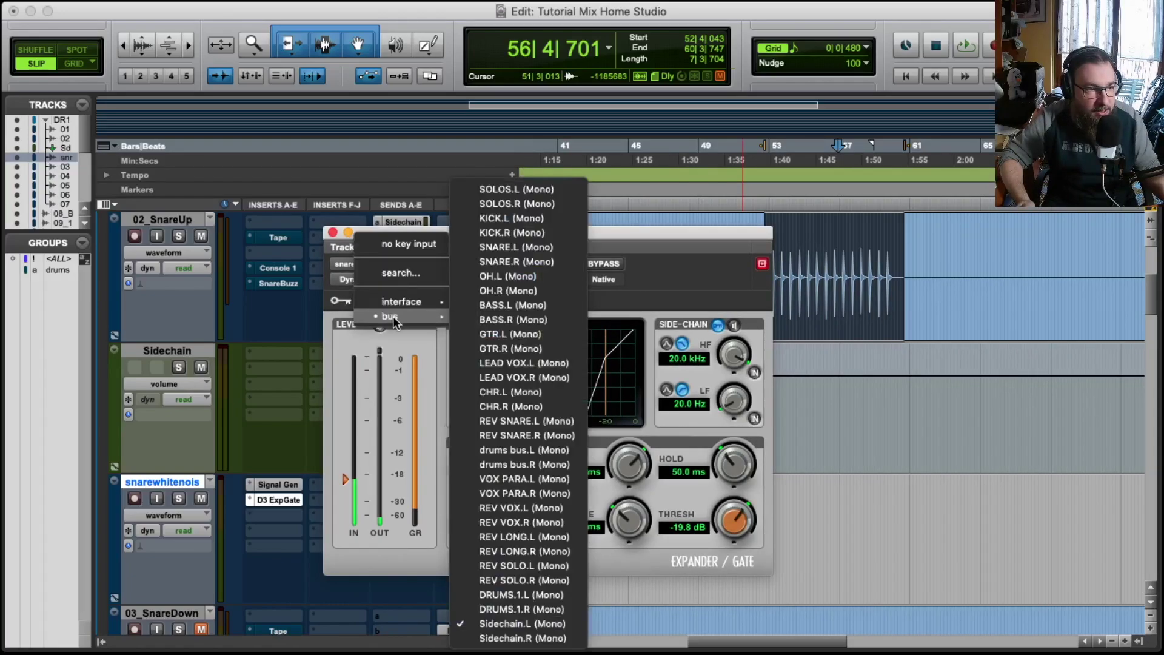
left_click(514, 624)
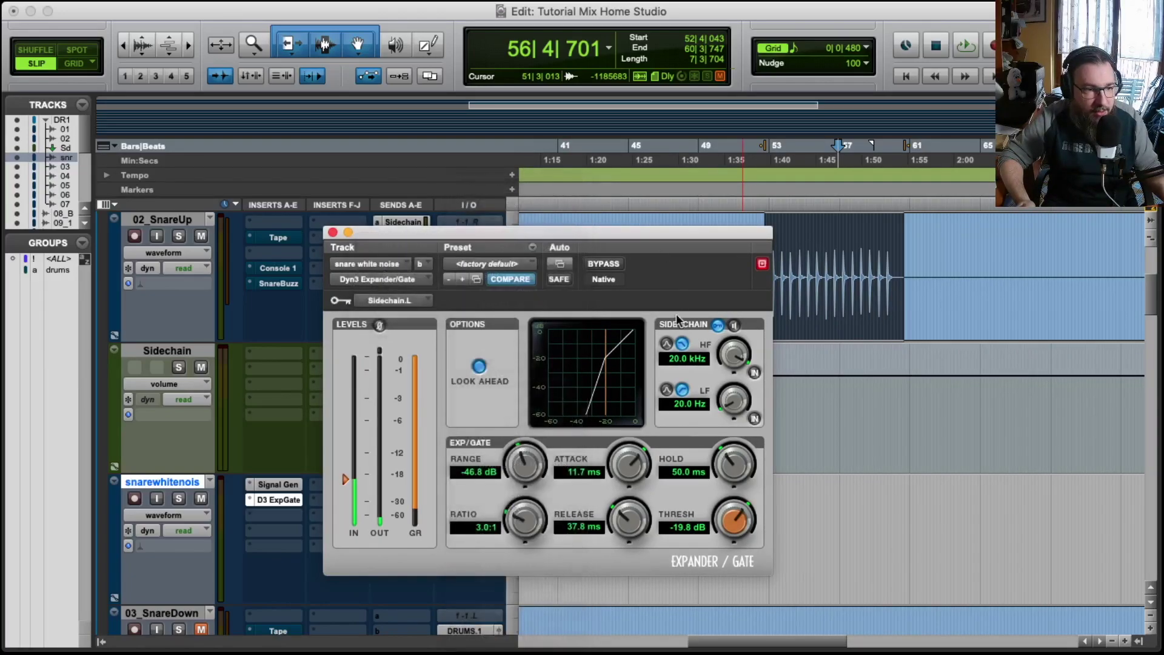
left_click(718, 327)
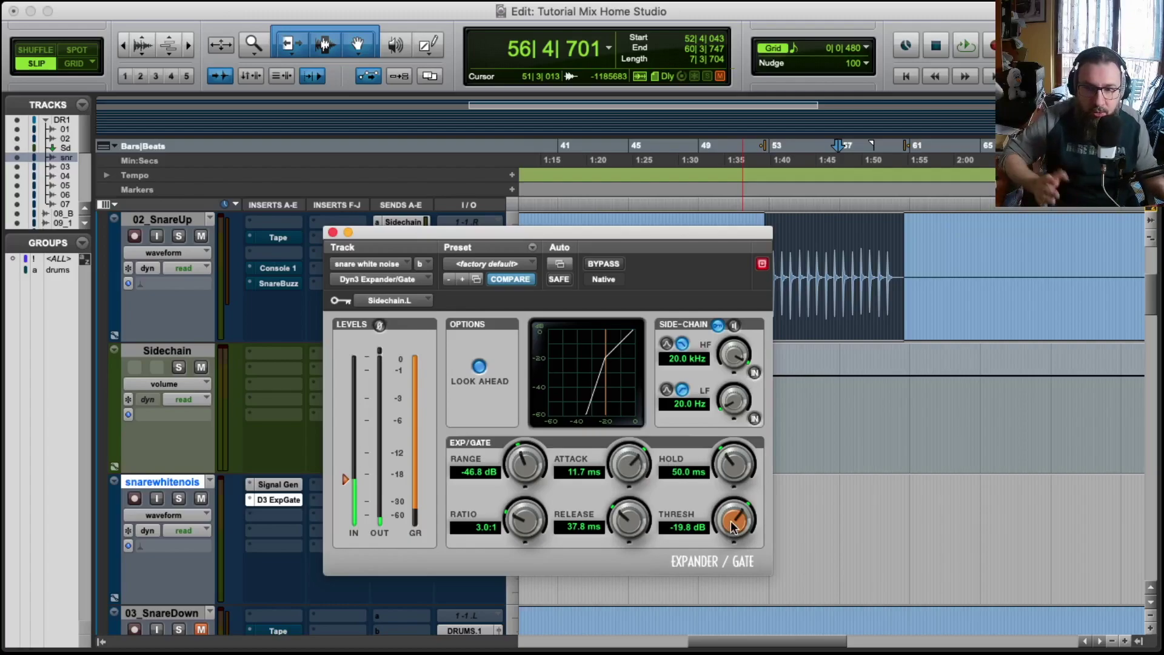
Lower the gate's threshold to -60 dB, play the snare selection and raise the threshold to -24.3 dB.
left_click_drag(739, 518, 694, 651)
left_click_drag(729, 516, 727, 562)
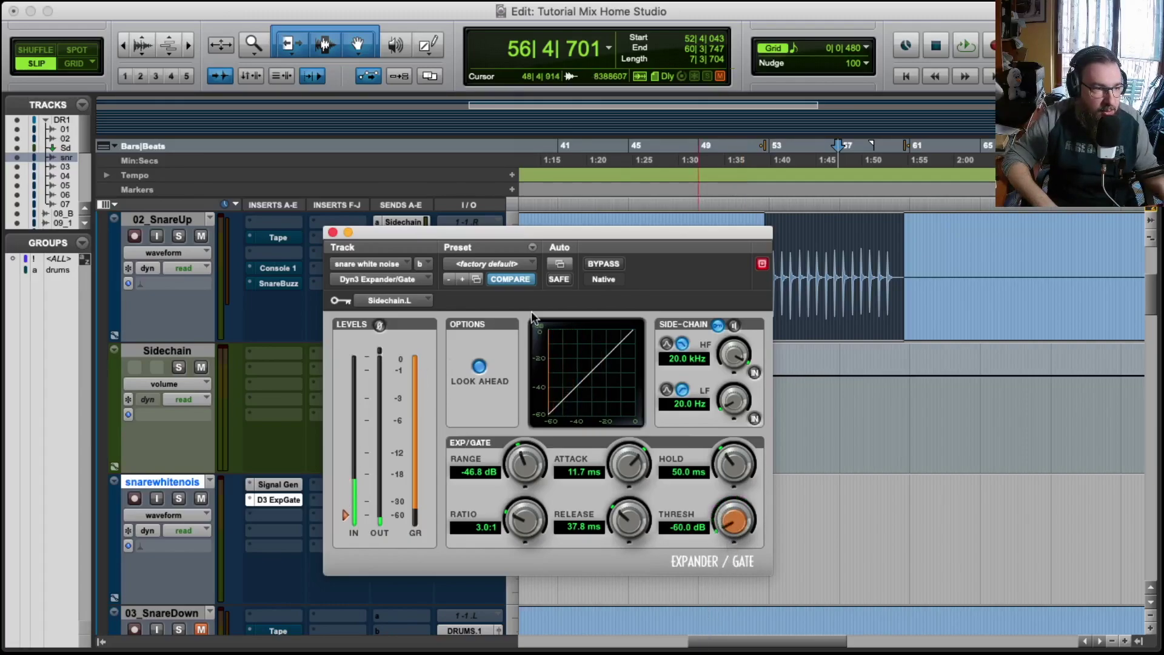
key("space")
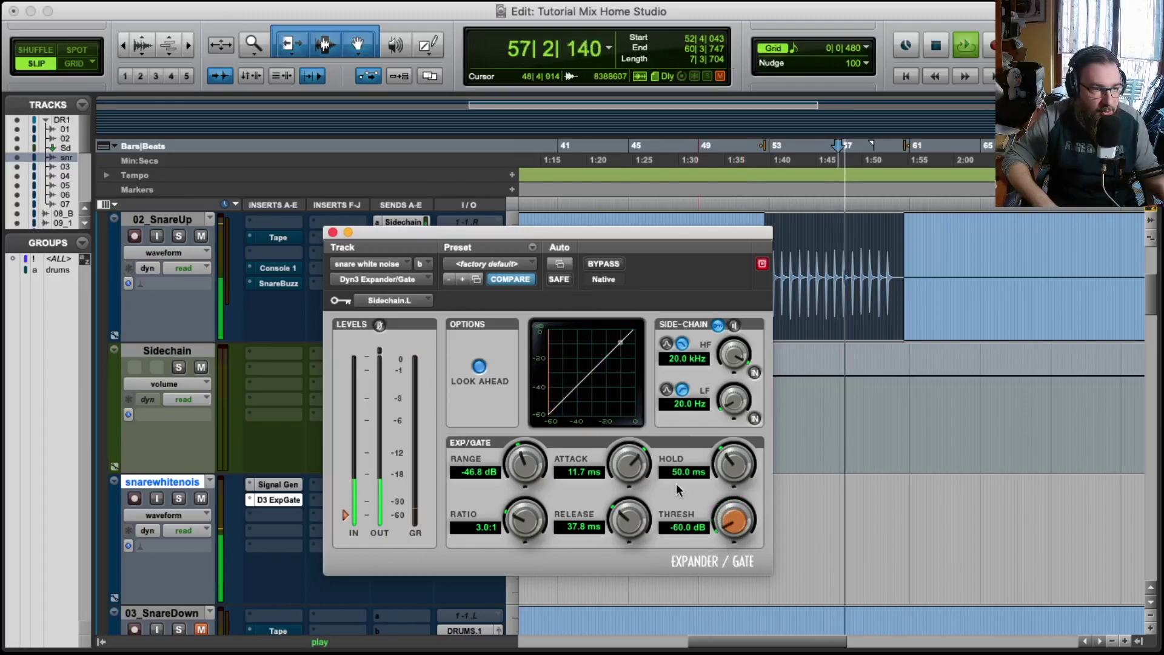
left_click_drag(729, 513, 744, 424)
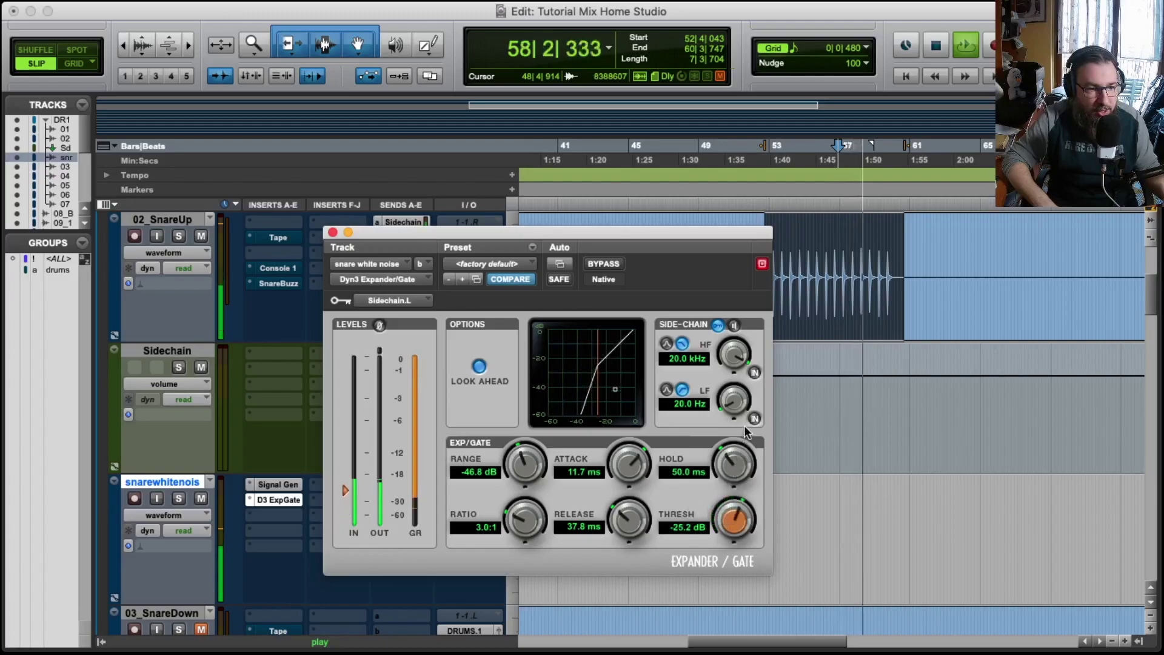
left_click_drag(729, 520, 731, 517)
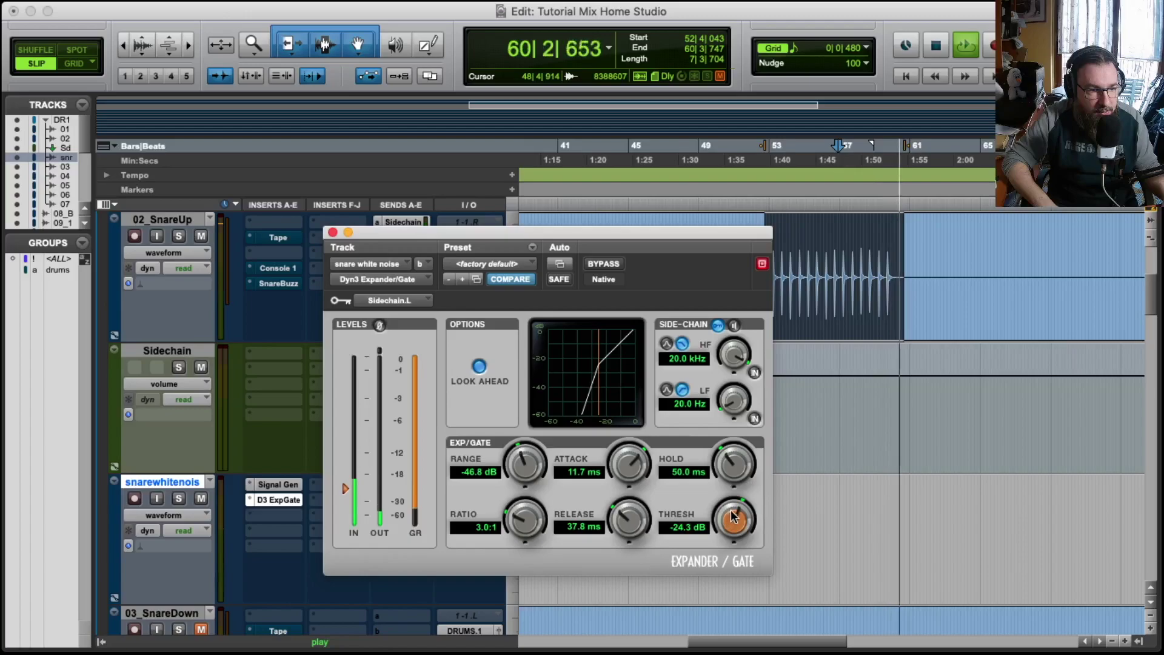
left_click(773, 149)
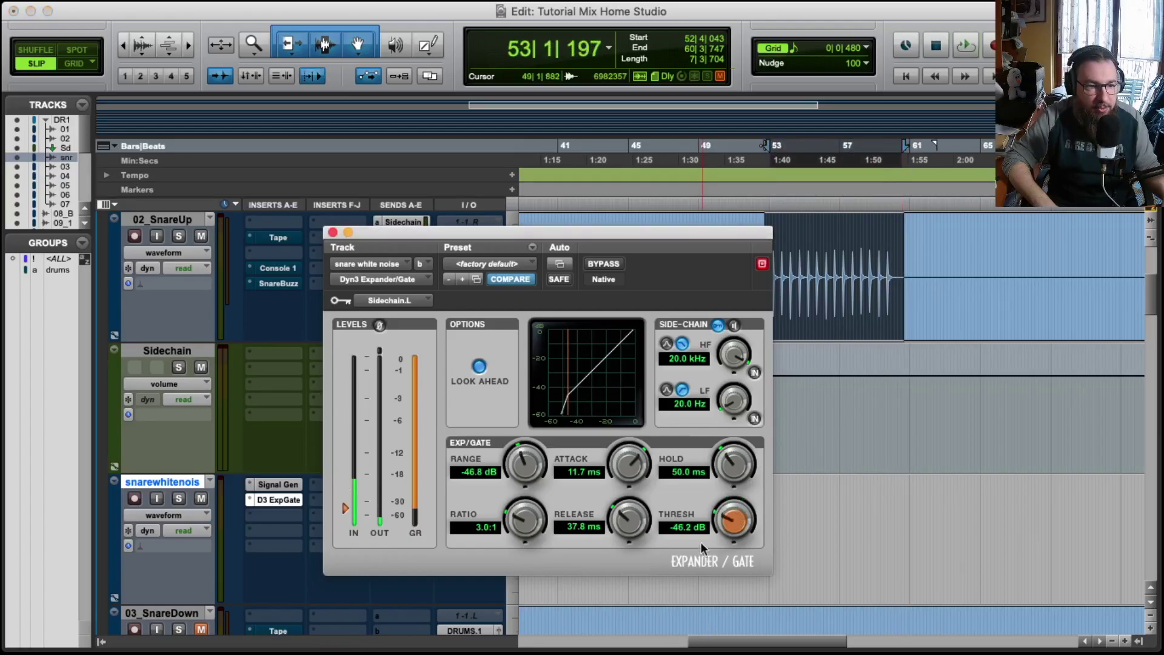
Drop the gate's threshold to -60 dB again, audition the snare, and raise the threshold to -22.2 dB.
left_click_drag(726, 522, 719, 562)
key("space")
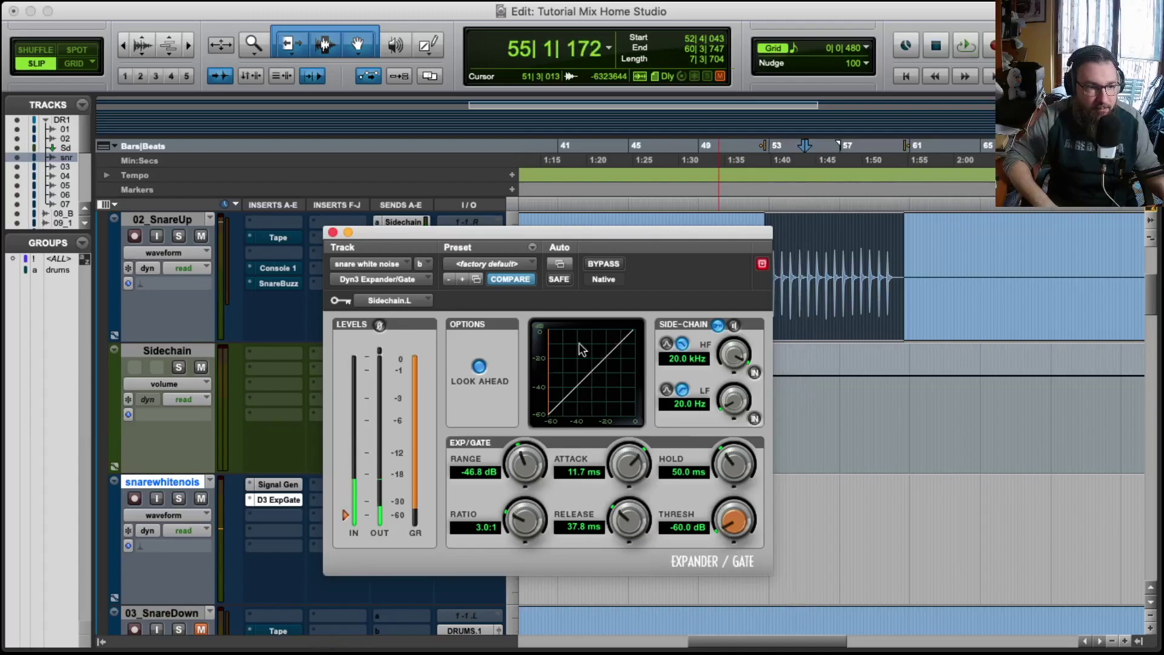
left_click_drag(712, 512, 740, 523)
key("space")
key("space")
Replay the snare from about bar 53 while lowering the gate's threshold to -25.9 dB, and after stopping set it to -33 dB.
left_click(760, 139)
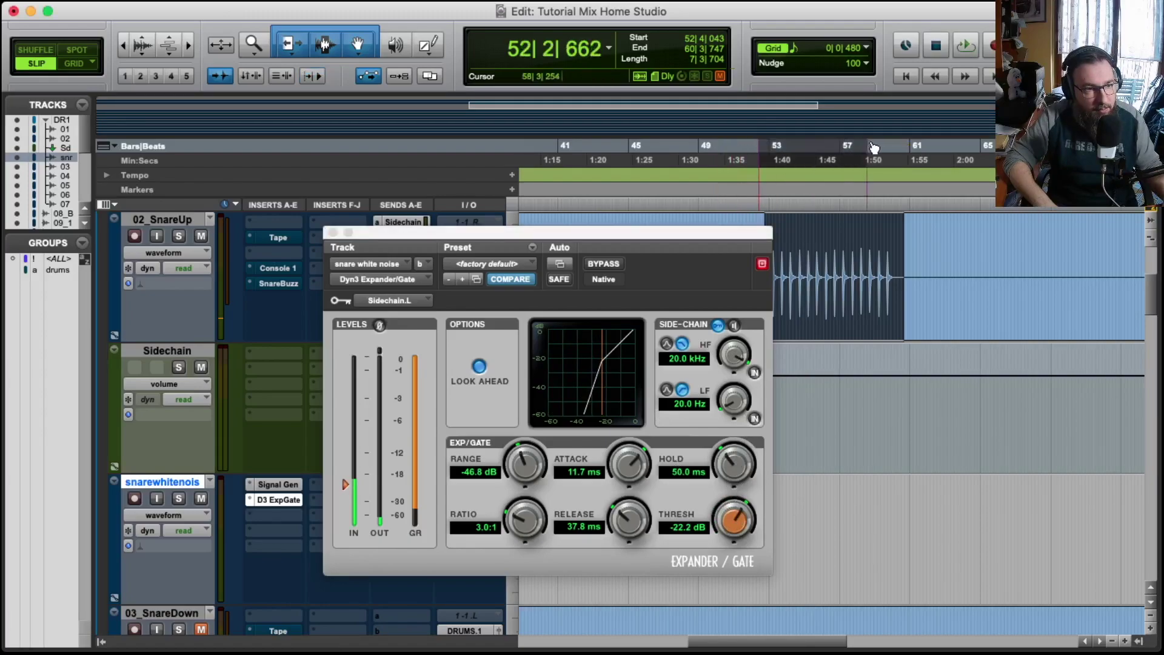
key("space")
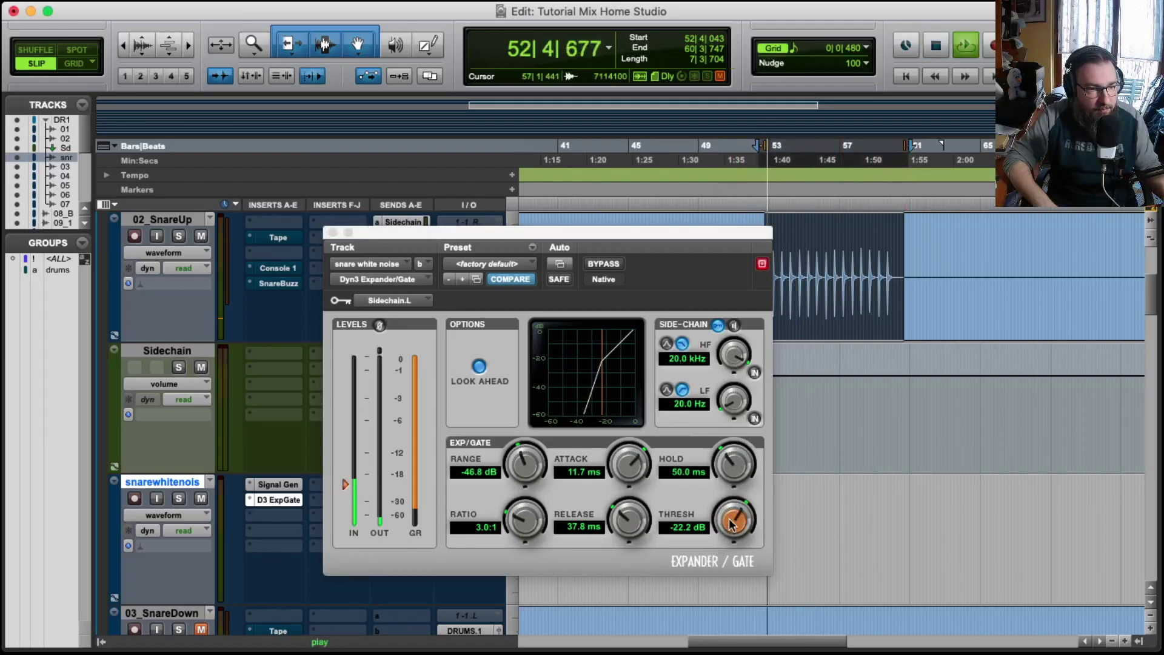
mouse_move(729, 523)
left_mouse_down()
mouse_move(738, 517)
mouse_move(728, 528)
left_mouse_up()
key("space")
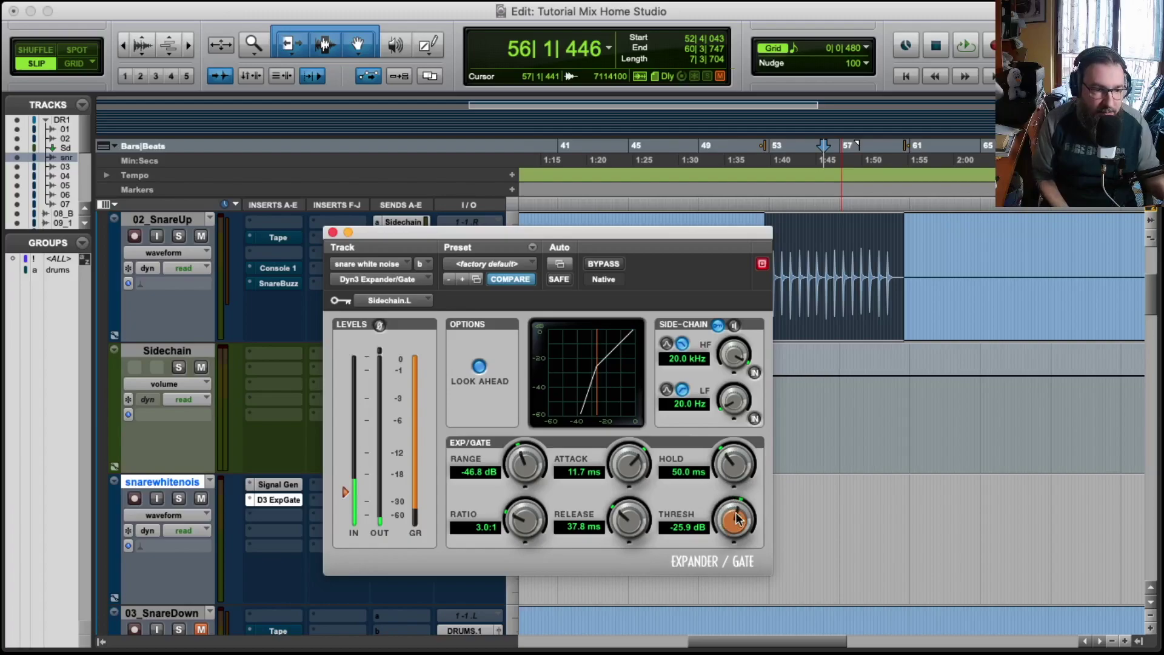
left_click_drag(738, 519, 721, 554)
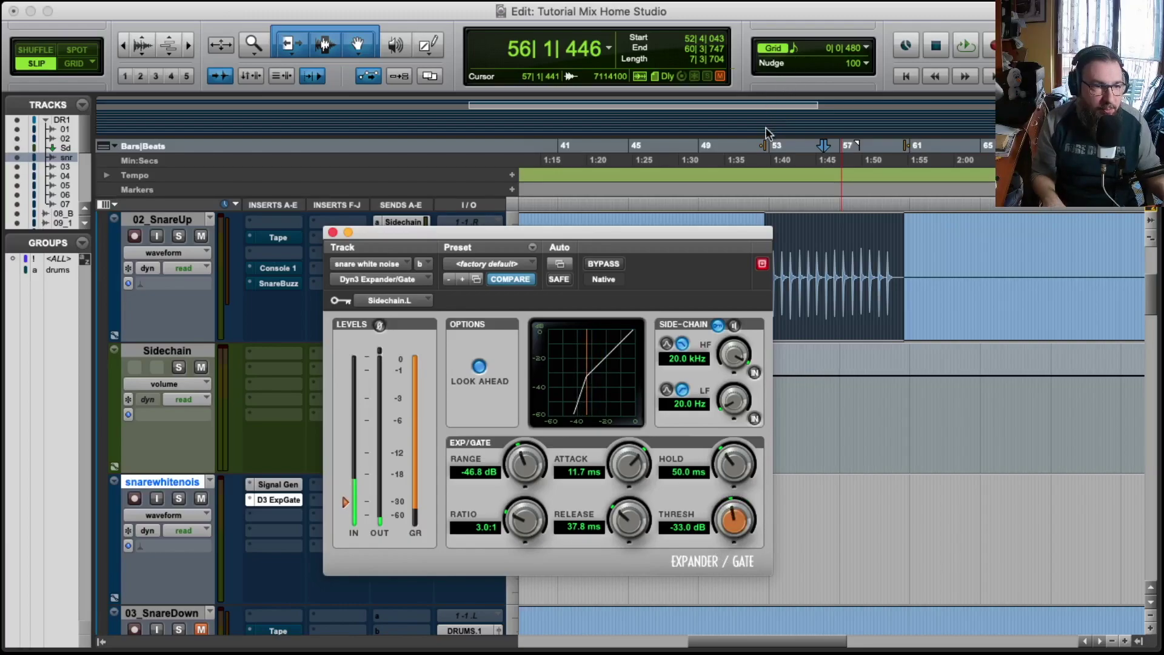
Trim the selection's start to 53|1|569 and play it while raising the gate's threshold to -22.8 dB, stopping when set.
left_click_drag(771, 149, 778, 148)
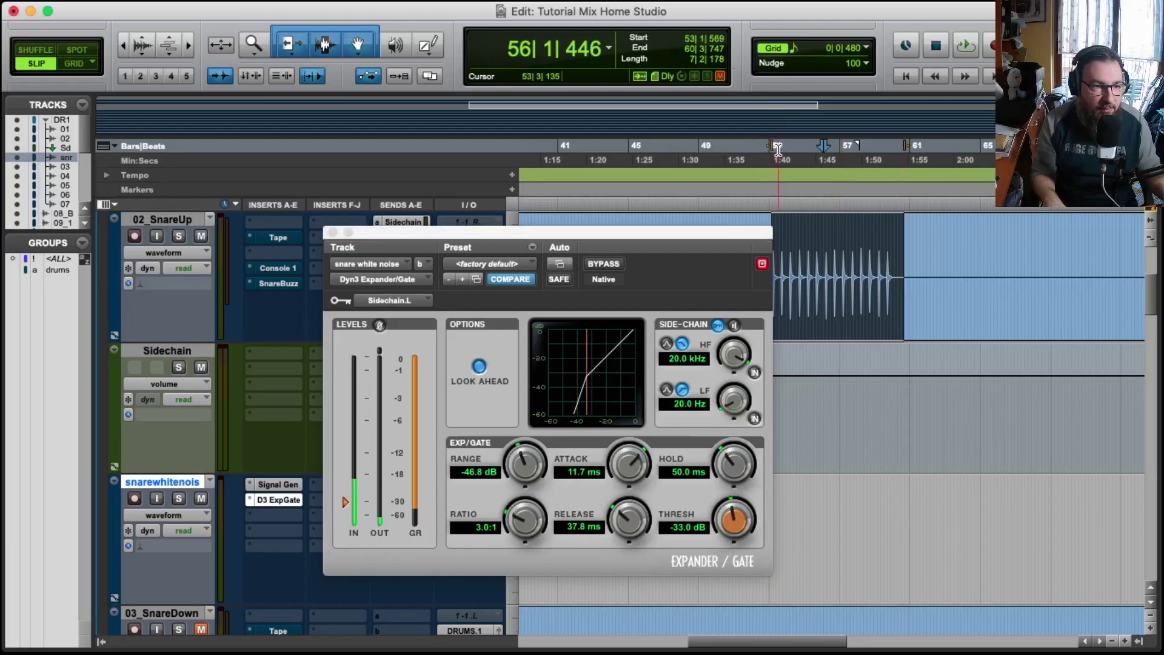
key("space")
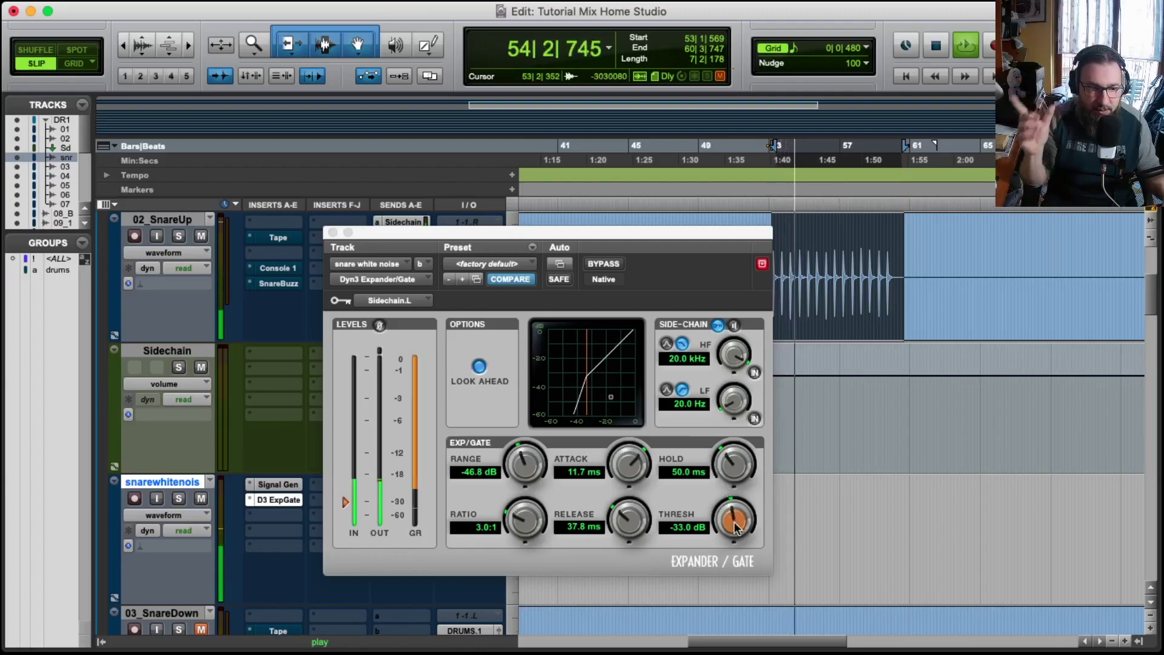
left_click_drag(730, 507, 737, 500)
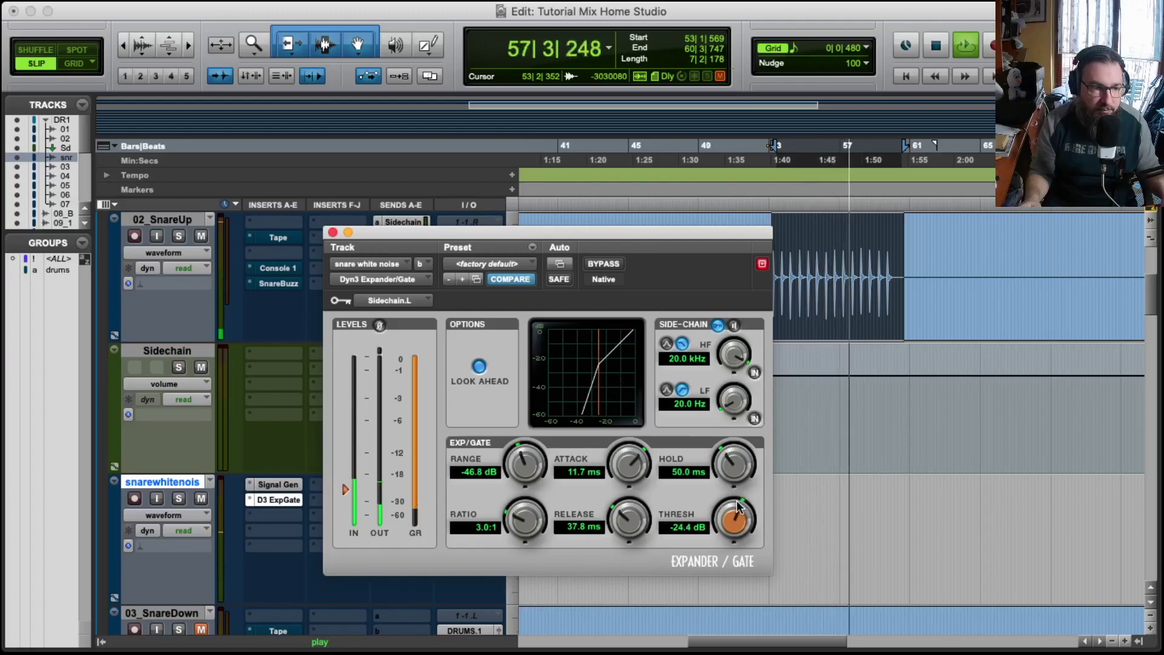
left_click_drag(737, 502, 734, 508)
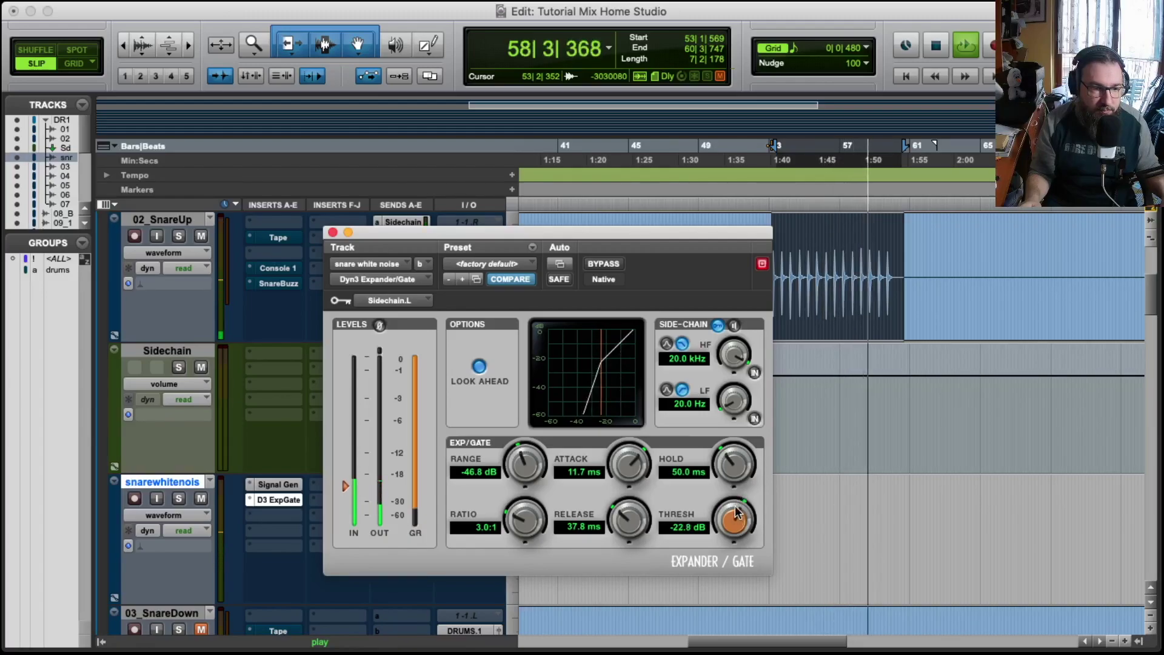
key("space")
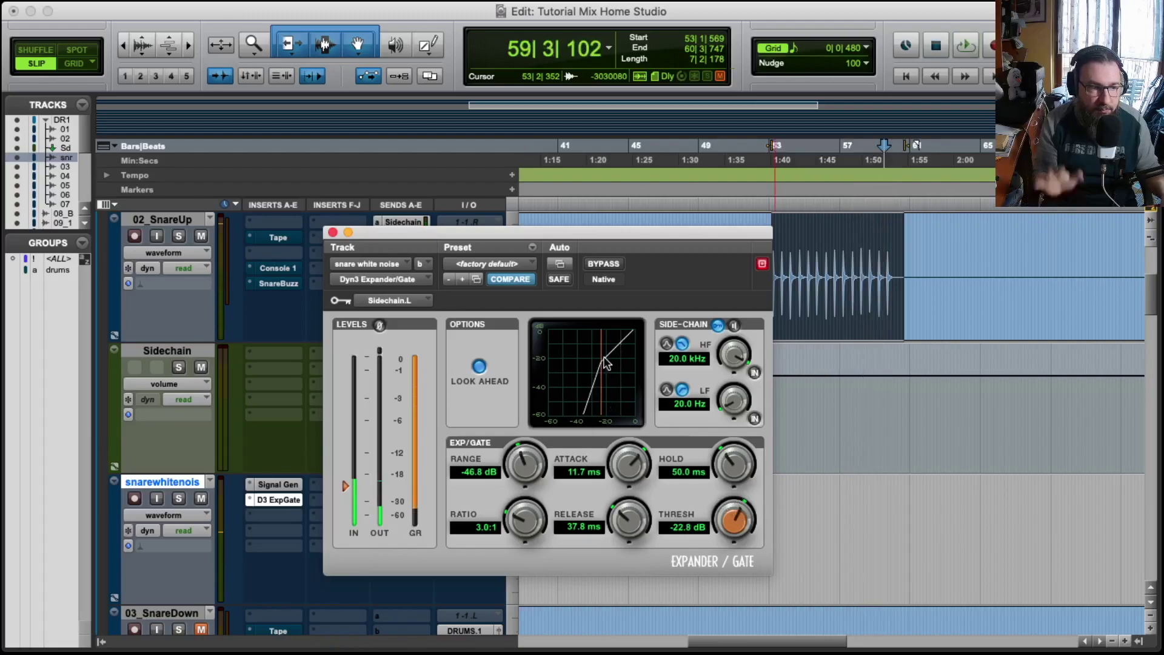
Close the Expander/Gate window and pull the snarewhitenois output fader down to -∞.
left_click_drag(613, 228, 561, 216)
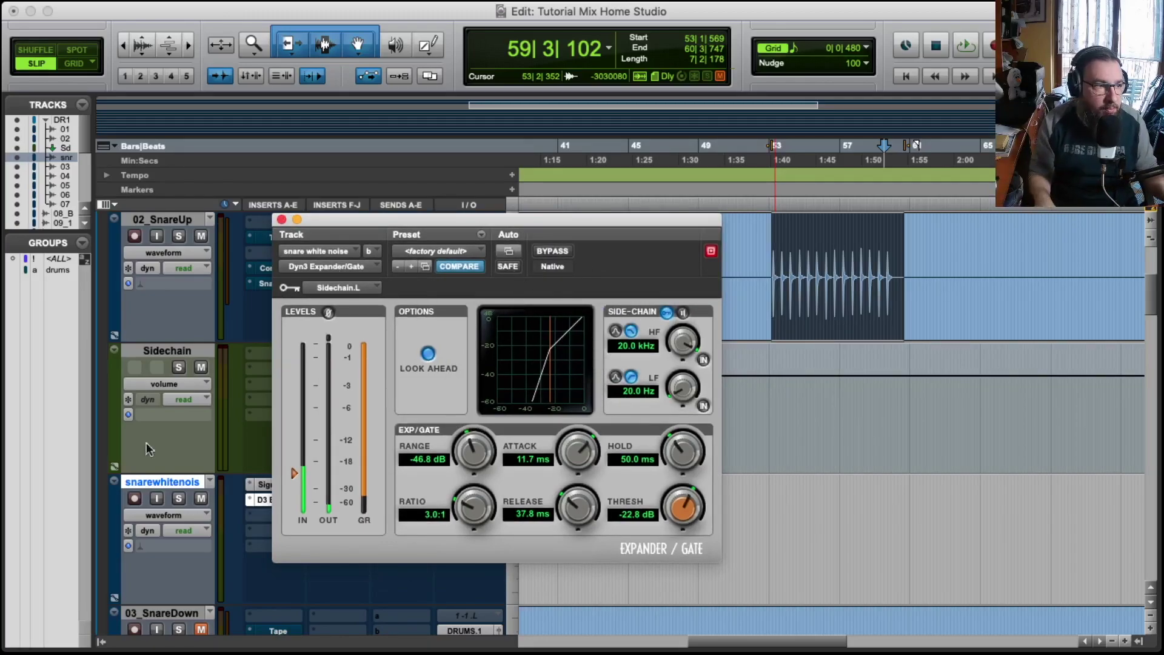
left_click_drag(420, 217, 442, 209)
left_click(303, 211)
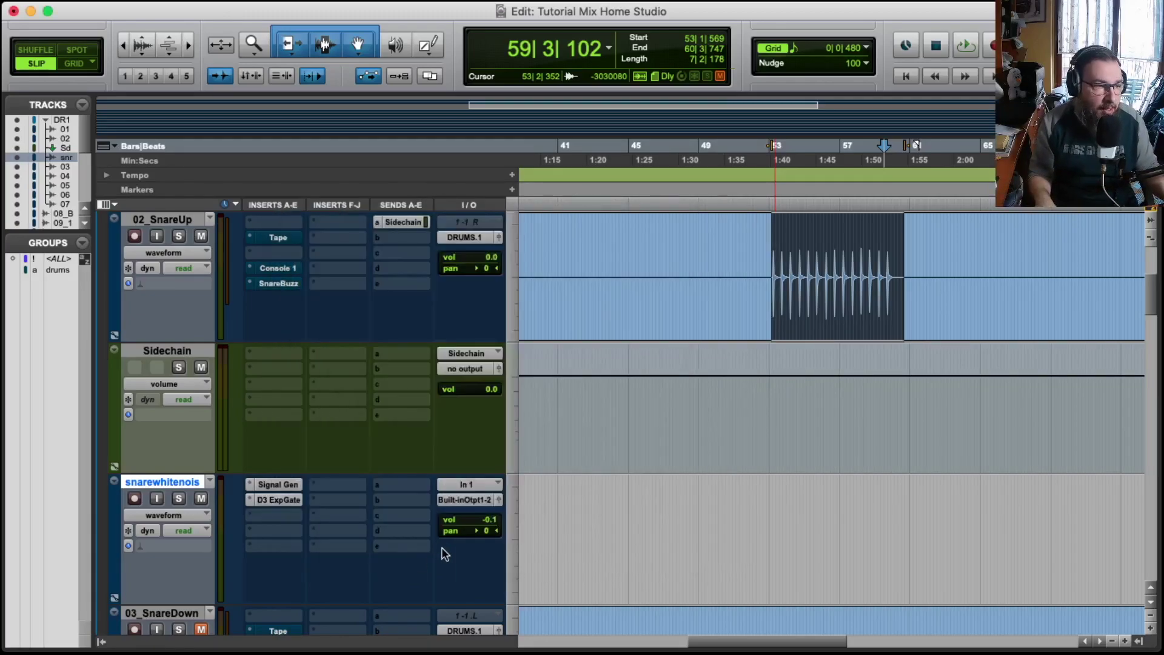
left_click(497, 500)
left_click_drag(551, 429, 545, 564)
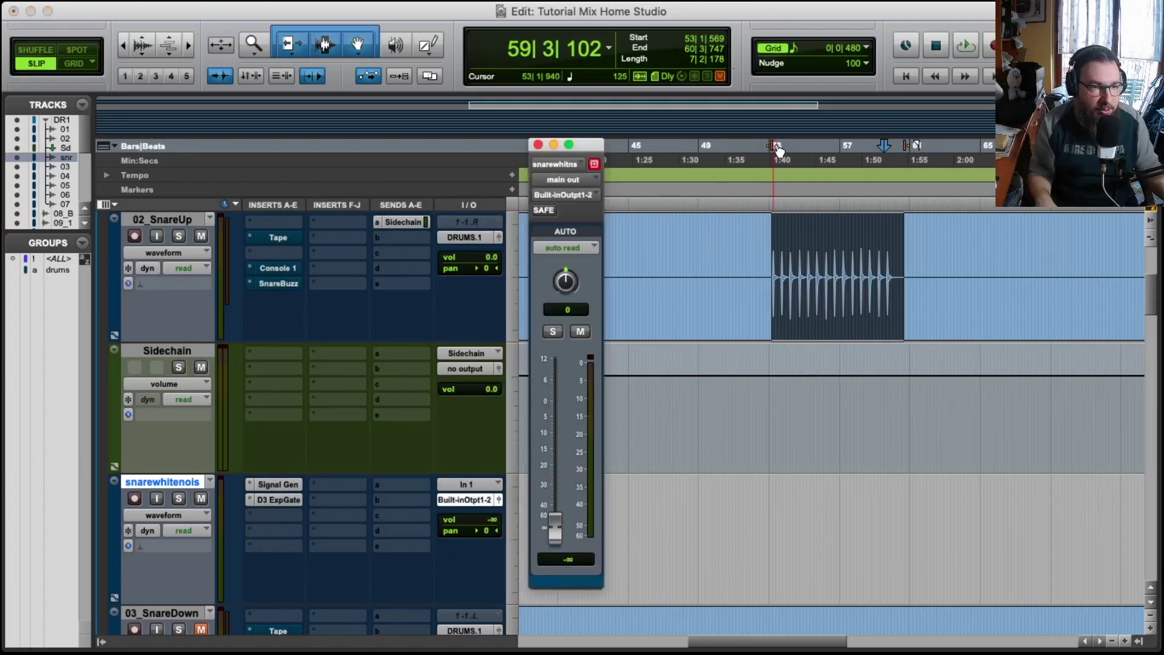
Play the snare selection from about bar 53 while raising the snarewhitenois output fader to -9.9 dB, and stop playback.
left_click(777, 149)
key("n")
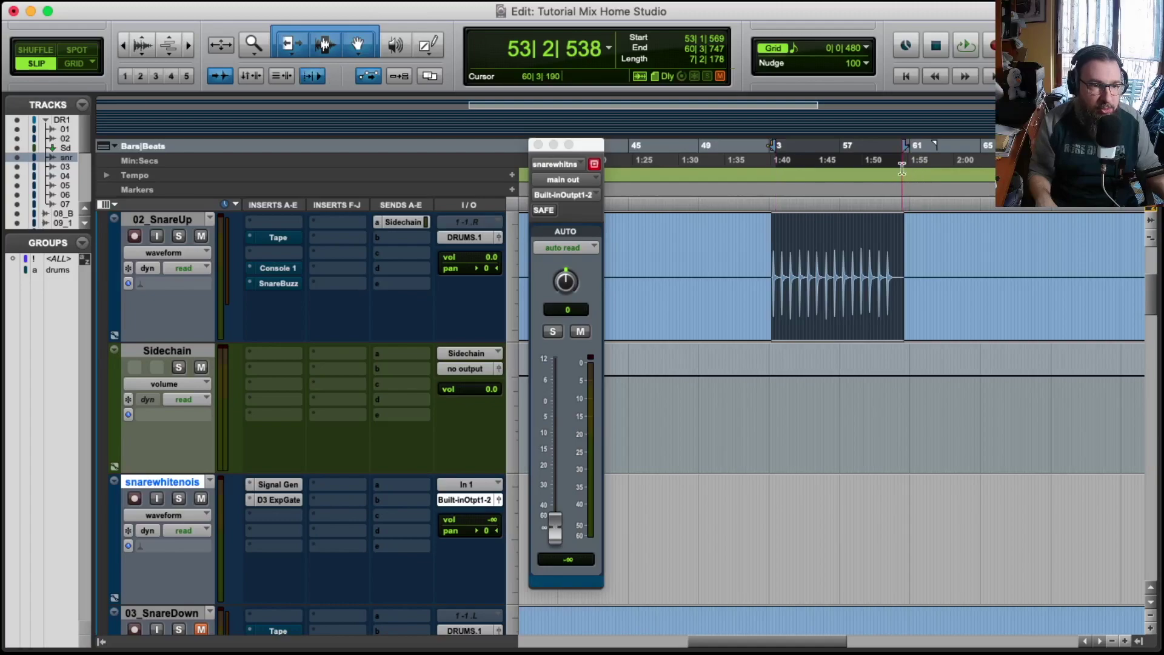
key("space")
left_click_drag(554, 526, 555, 423)
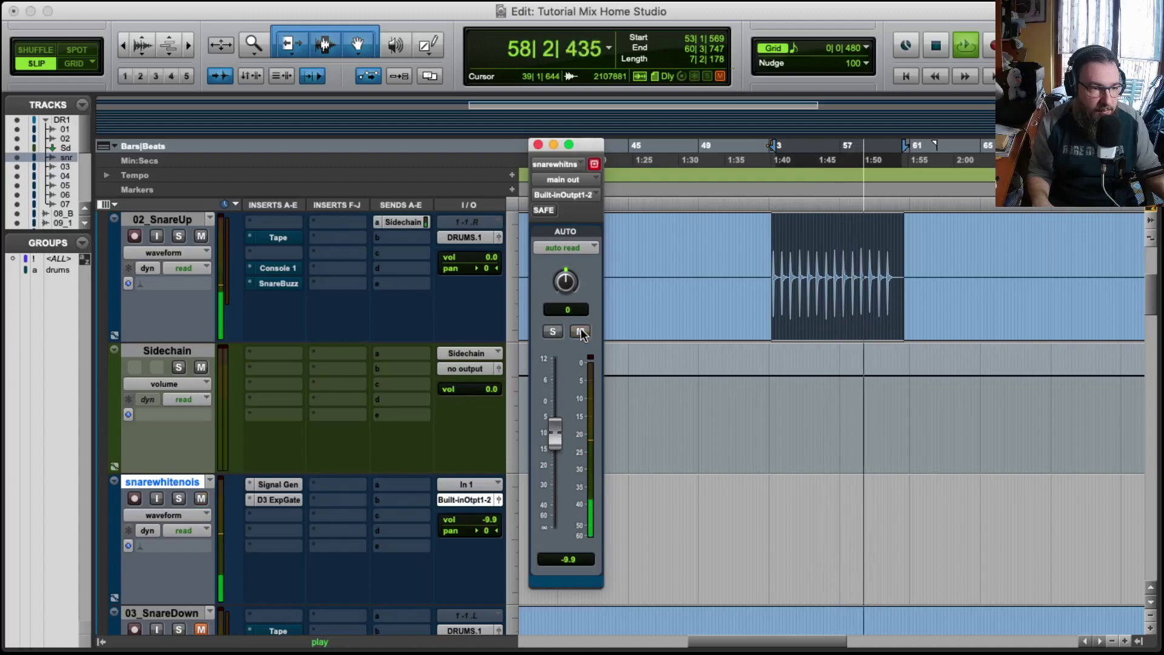
key("space")
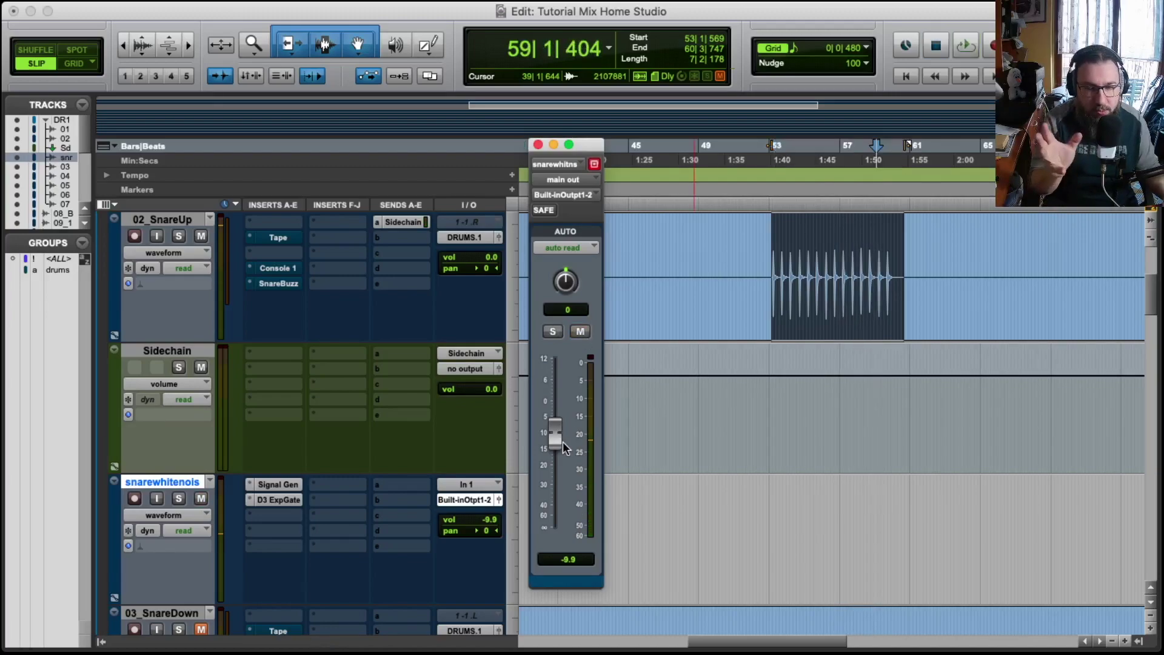